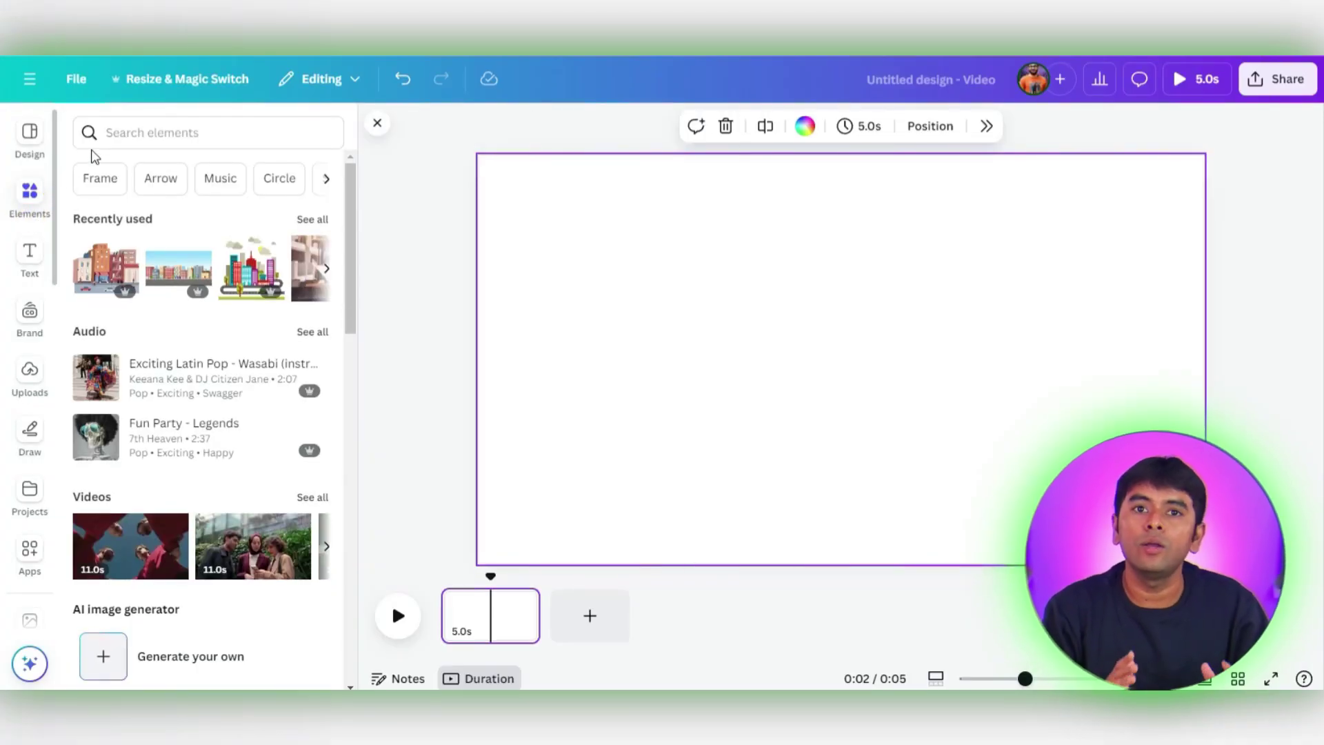
Search Elements graphics for 'city' and add the cartoon city street illustration.
{"action": "left_click", "coordinate": [105, 140]}
{"action": "type", "text": "city"}
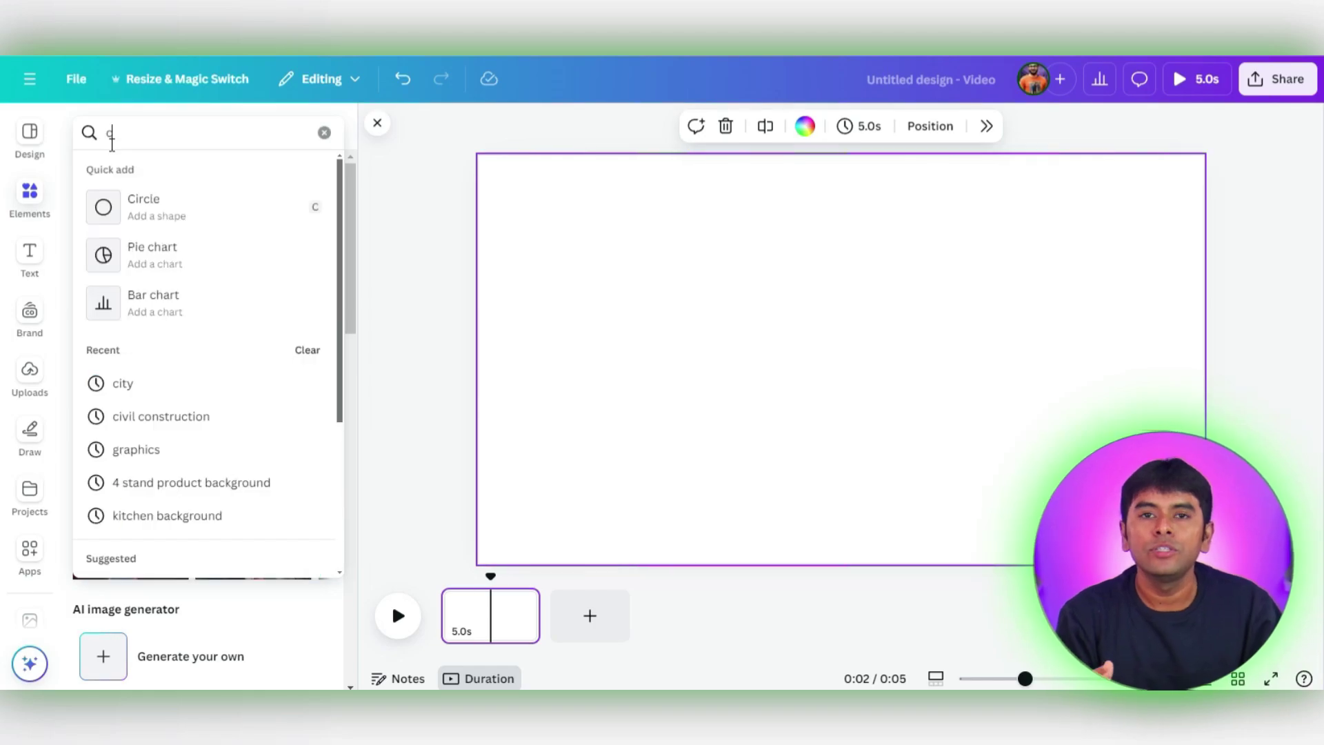
{"action": "key", "text": "Return"}
{"action": "left_click", "coordinate": [131, 171]}
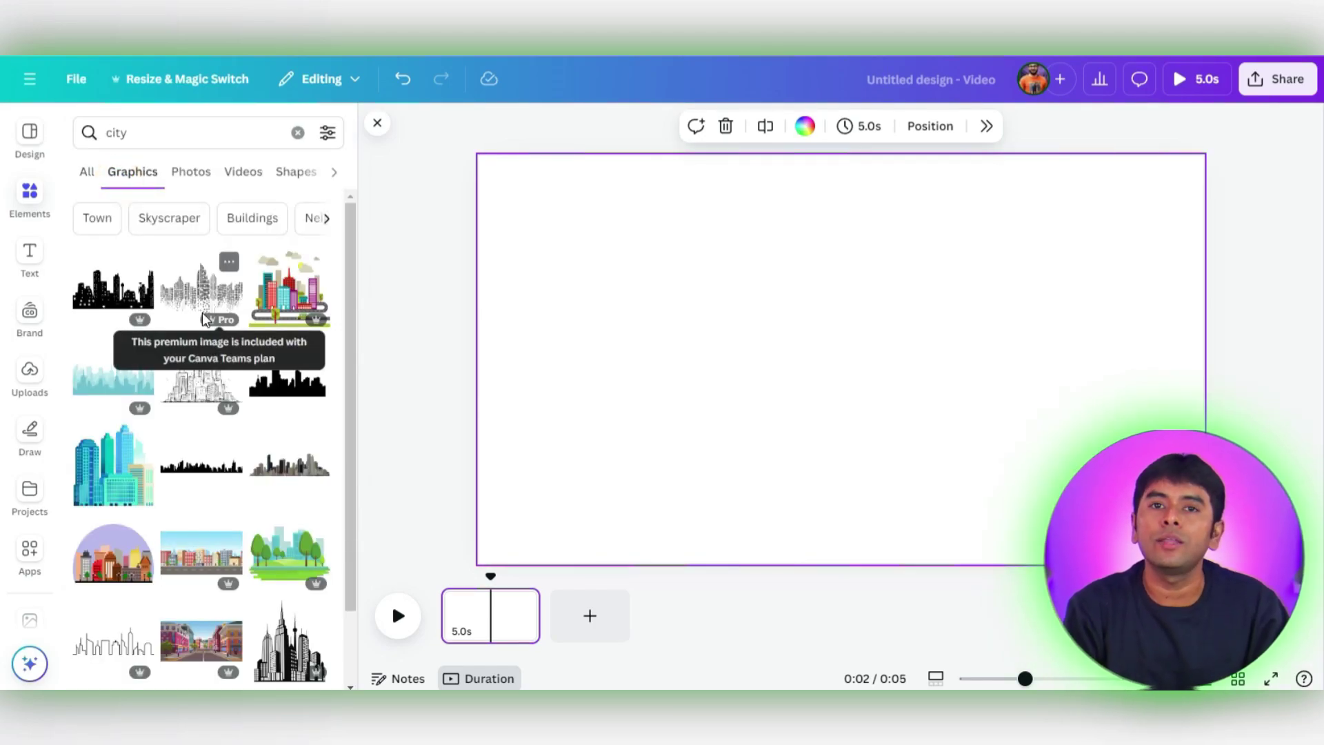
{"action": "scroll", "coordinate": [205, 314], "scroll_direction": "down", "scroll_amount": 3}
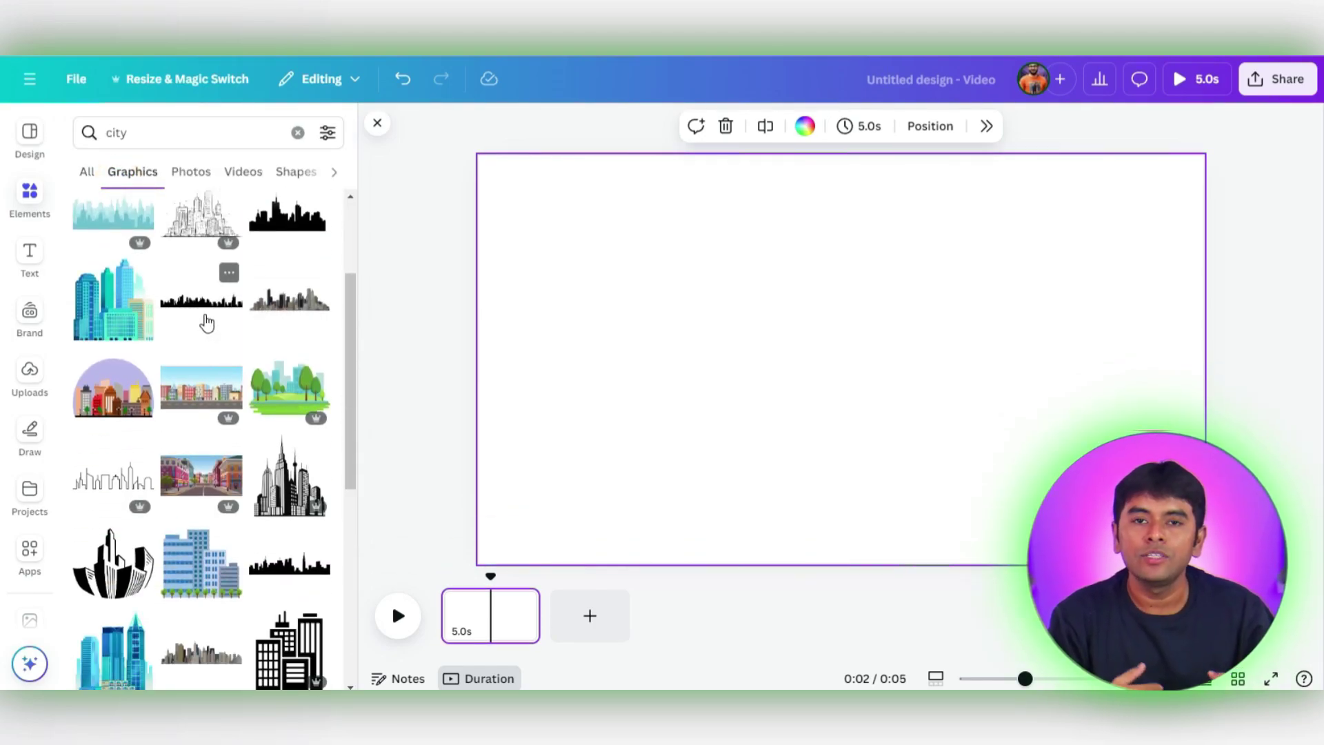
{"action": "scroll", "coordinate": [206, 322], "scroll_direction": "down", "scroll_amount": 3}
{"action": "left_click", "coordinate": [201, 310]}
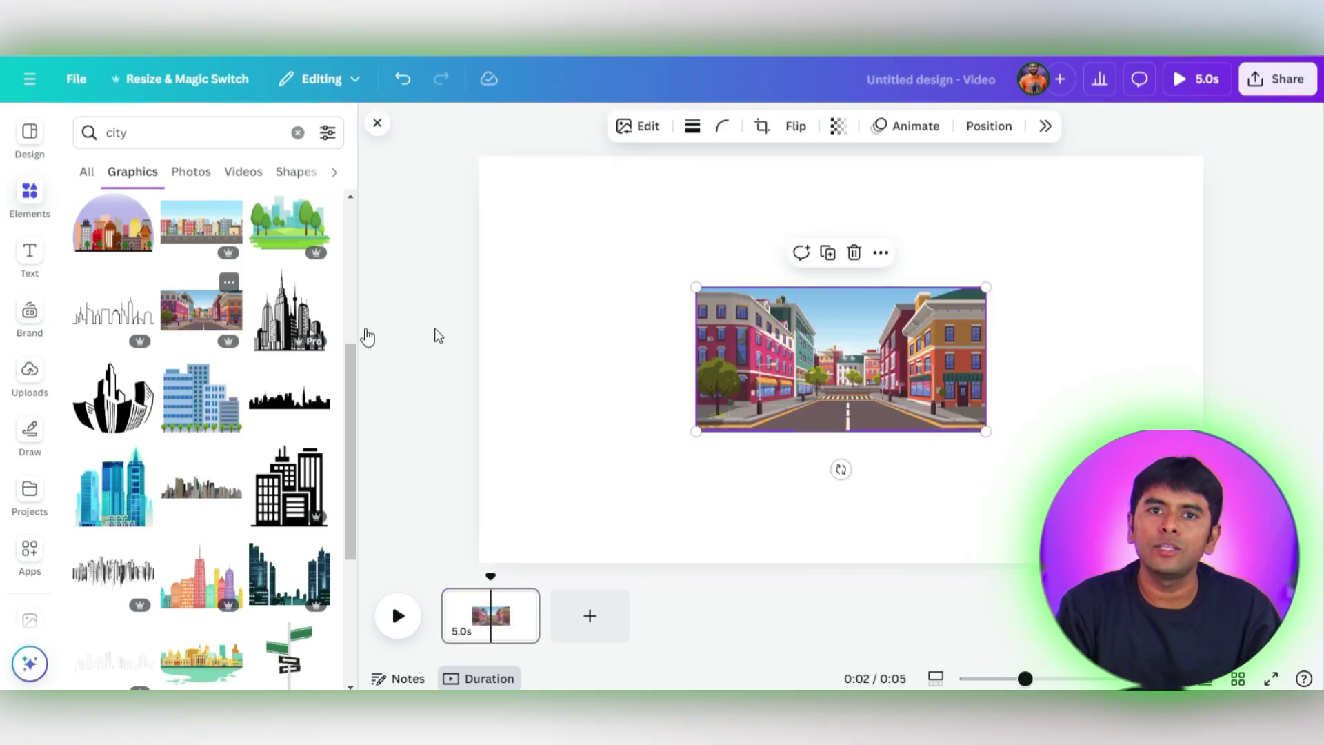
Stretch the street illustration by its corners until it fills the whole page.
{"action": "right_click", "coordinate": [807, 343]}
{"action": "left_click_drag", "start_coordinate": [696, 287], "coordinate": [498, 237]}
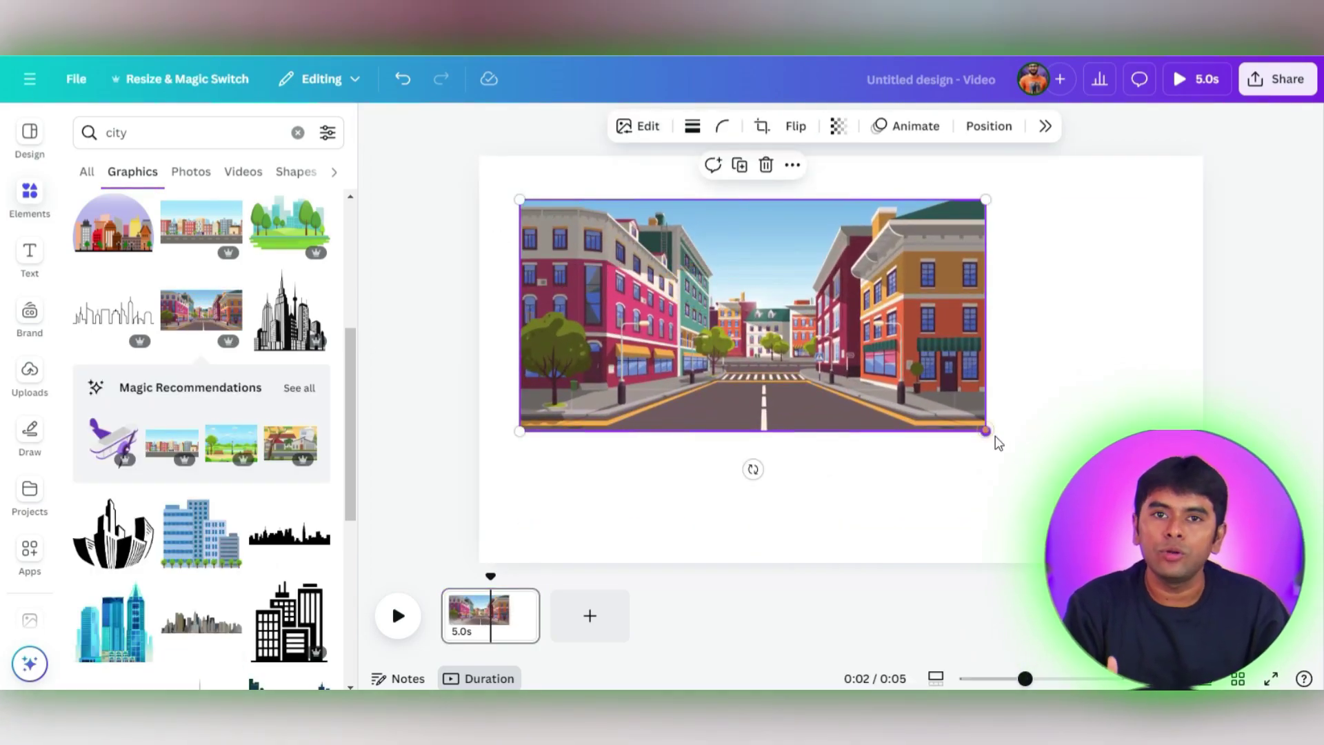
{"action": "left_click_drag", "start_coordinate": [996, 441], "coordinate": [1213, 544]}
{"action": "left_click_drag", "start_coordinate": [514, 544], "coordinate": [482, 556]}
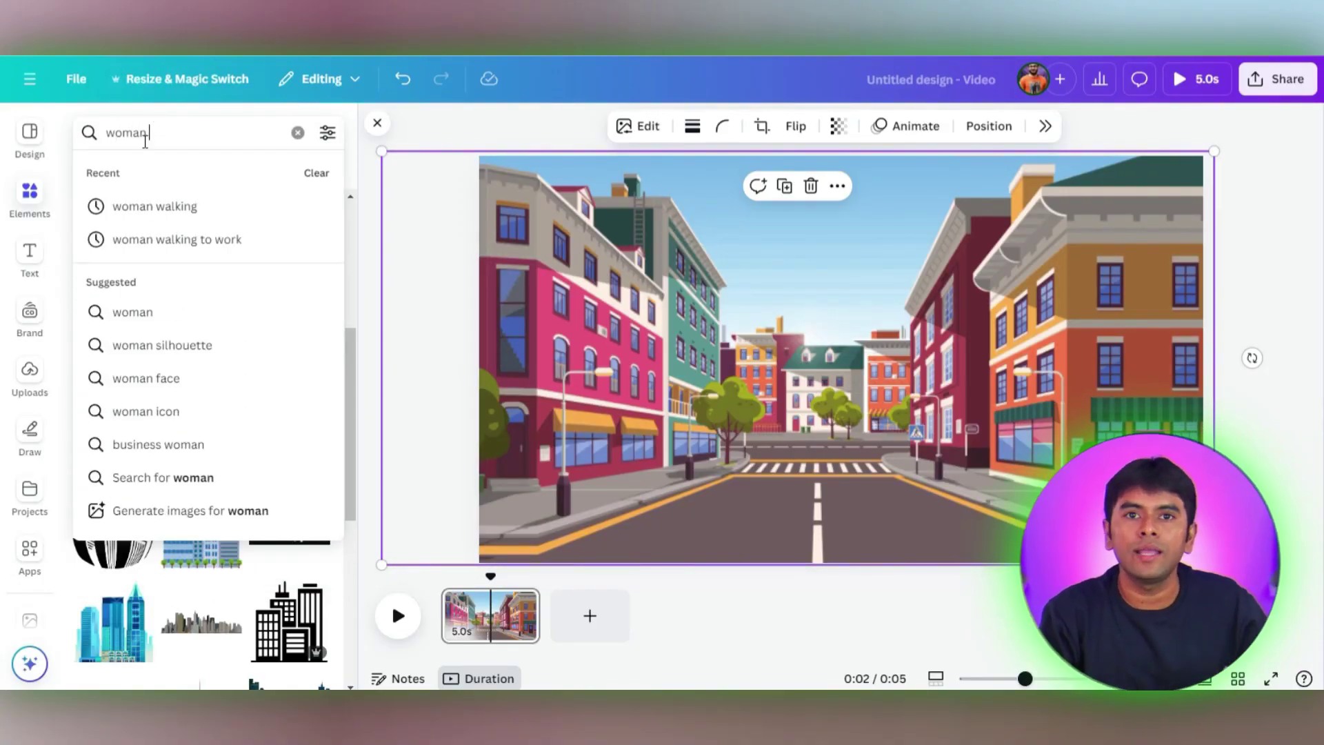
Add the walking woman from the recent search, shrink her, and move her to the left sidewalk.
{"action": "left_click", "coordinate": [164, 208]}
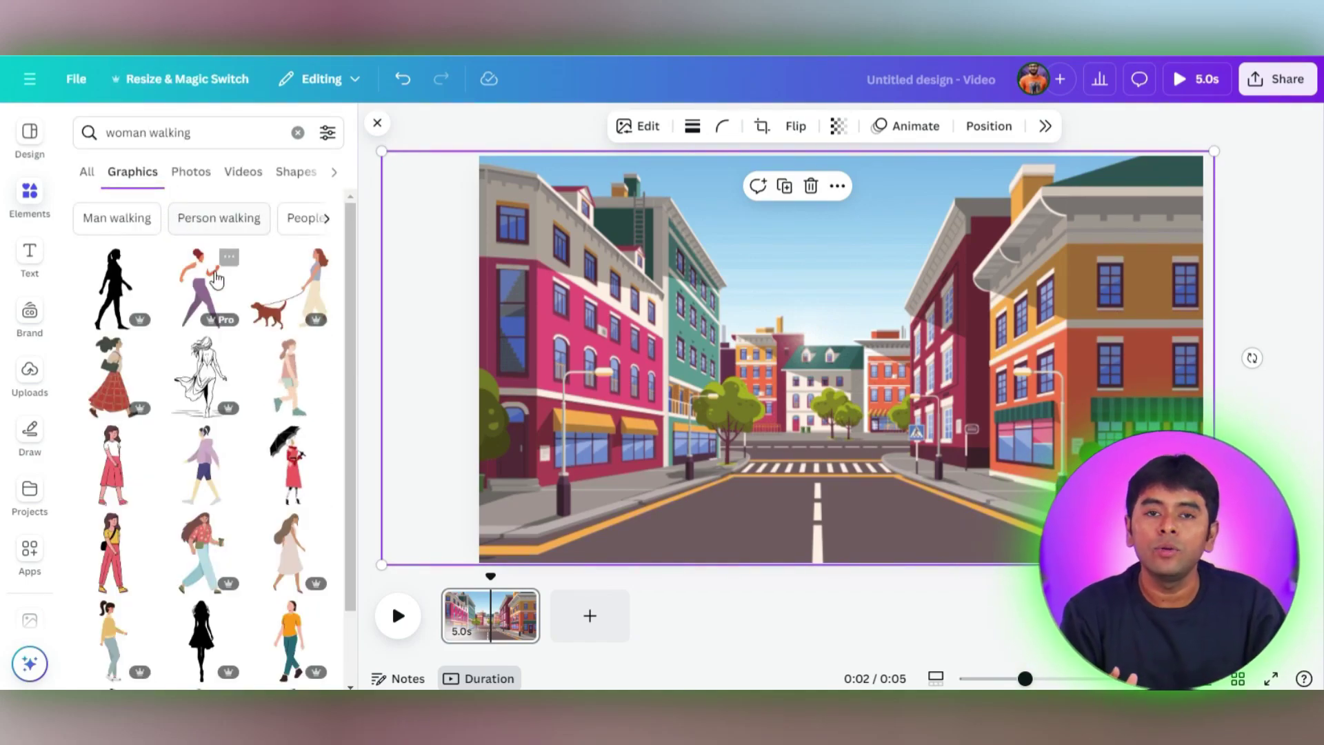
{"action": "left_click", "coordinate": [287, 368]}
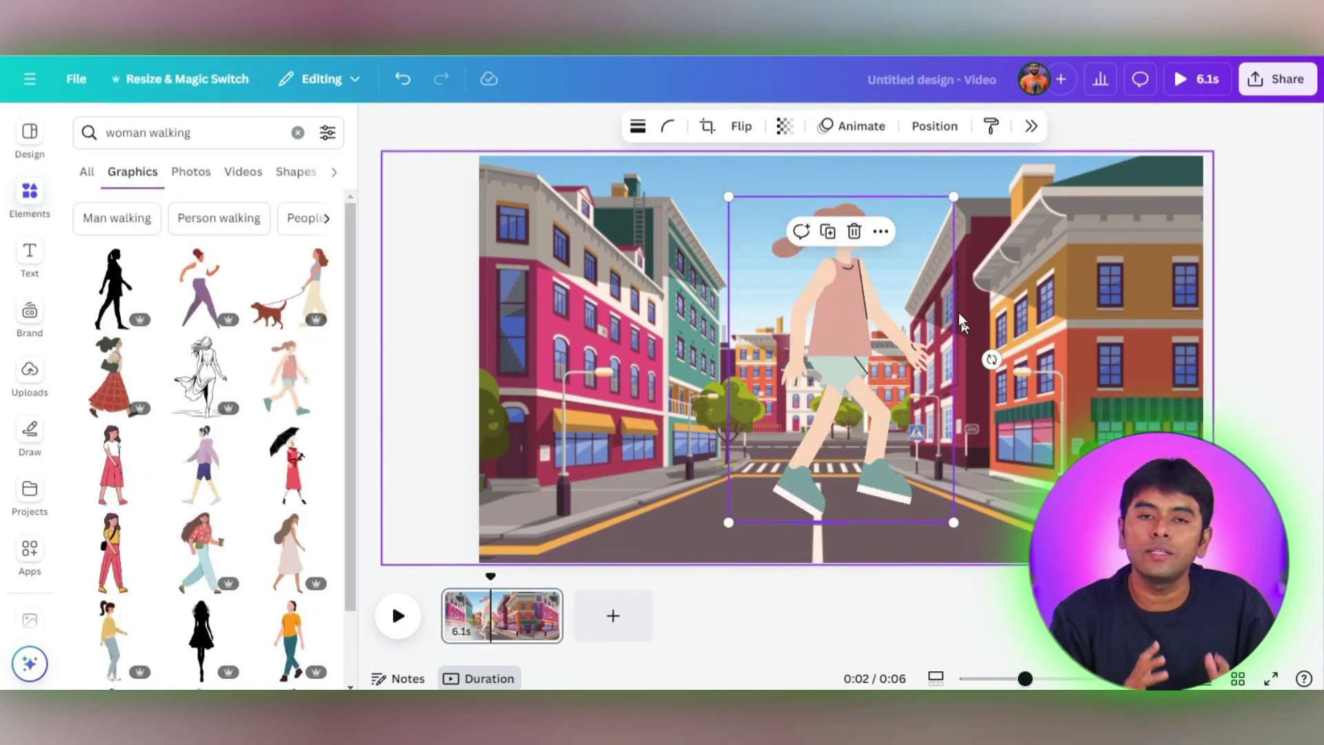
{"action": "left_click_drag", "start_coordinate": [951, 196], "coordinate": [868, 320]}
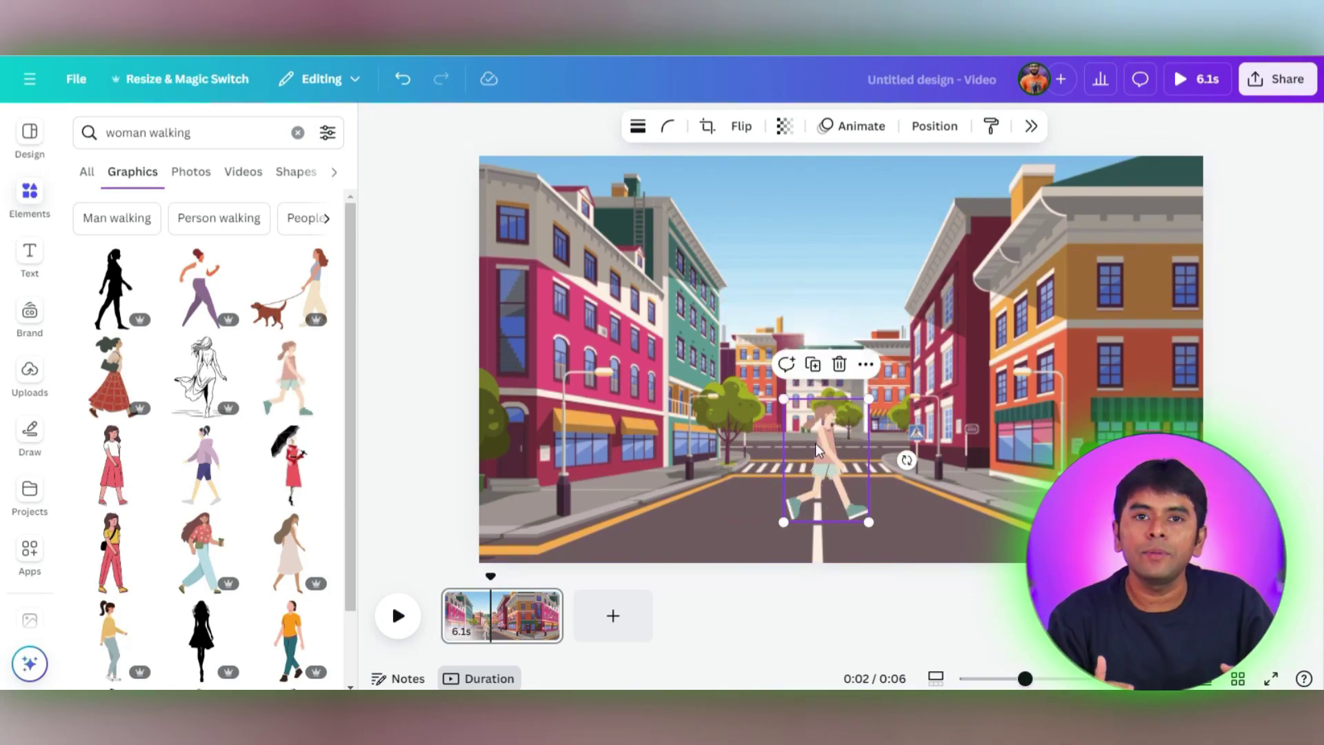
{"action": "left_click_drag", "start_coordinate": [616, 449], "coordinate": [533, 459]}
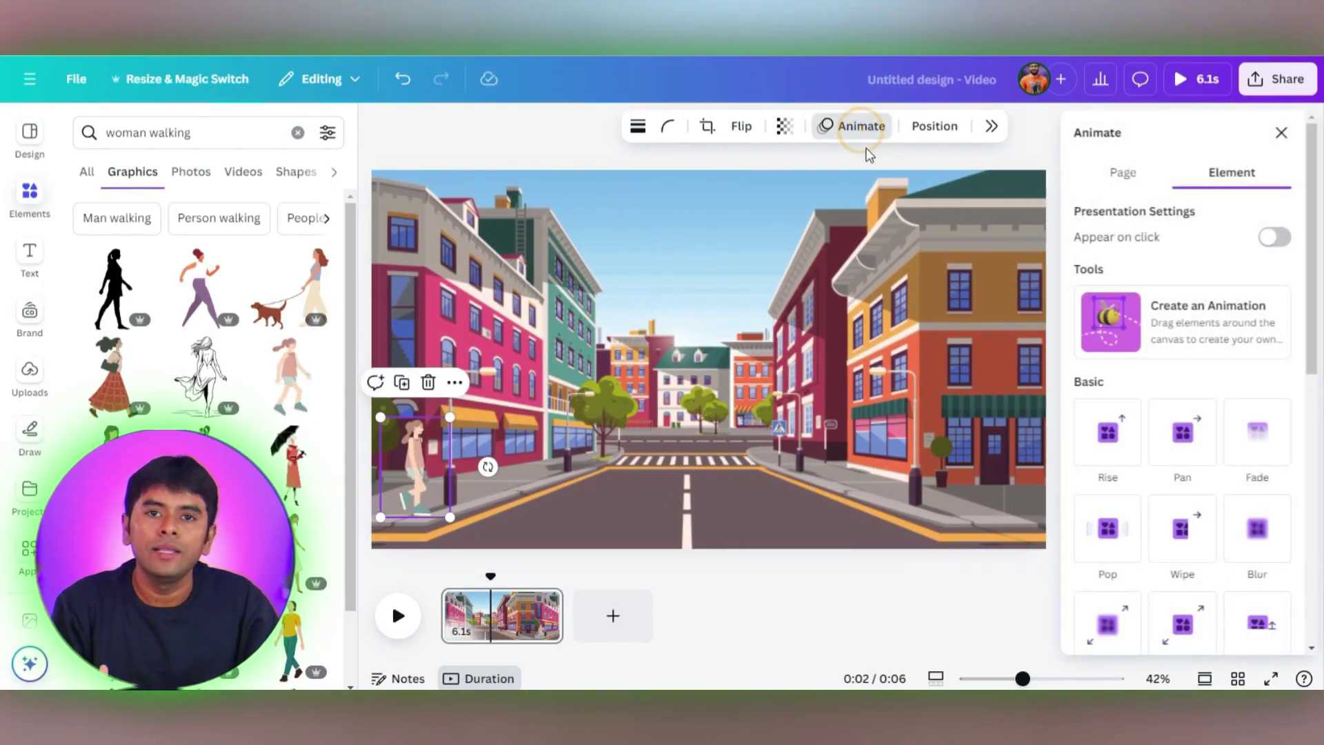
Record a rightward walking path for the woman along the street with Steady movement.
{"action": "left_click", "coordinate": [1236, 351]}
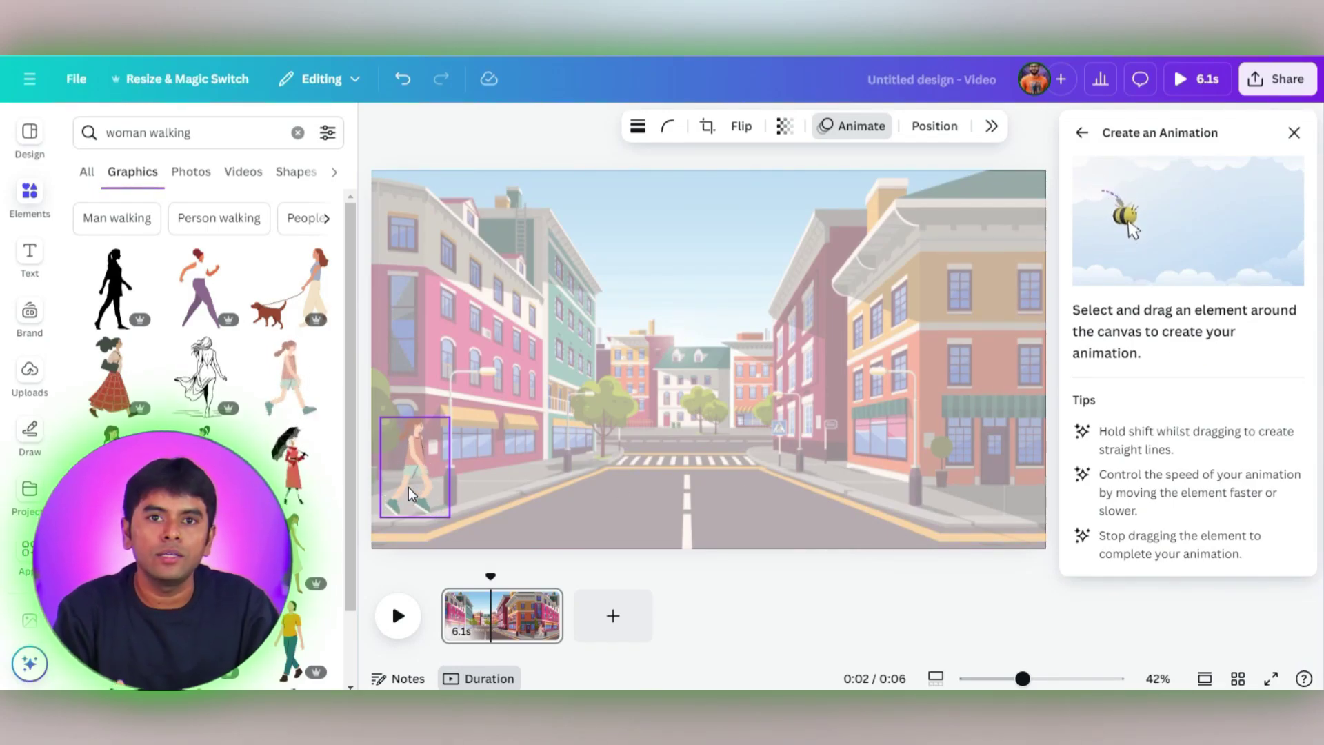
{"action": "left_click_drag", "start_coordinate": [408, 498], "coordinate": [450, 496]}
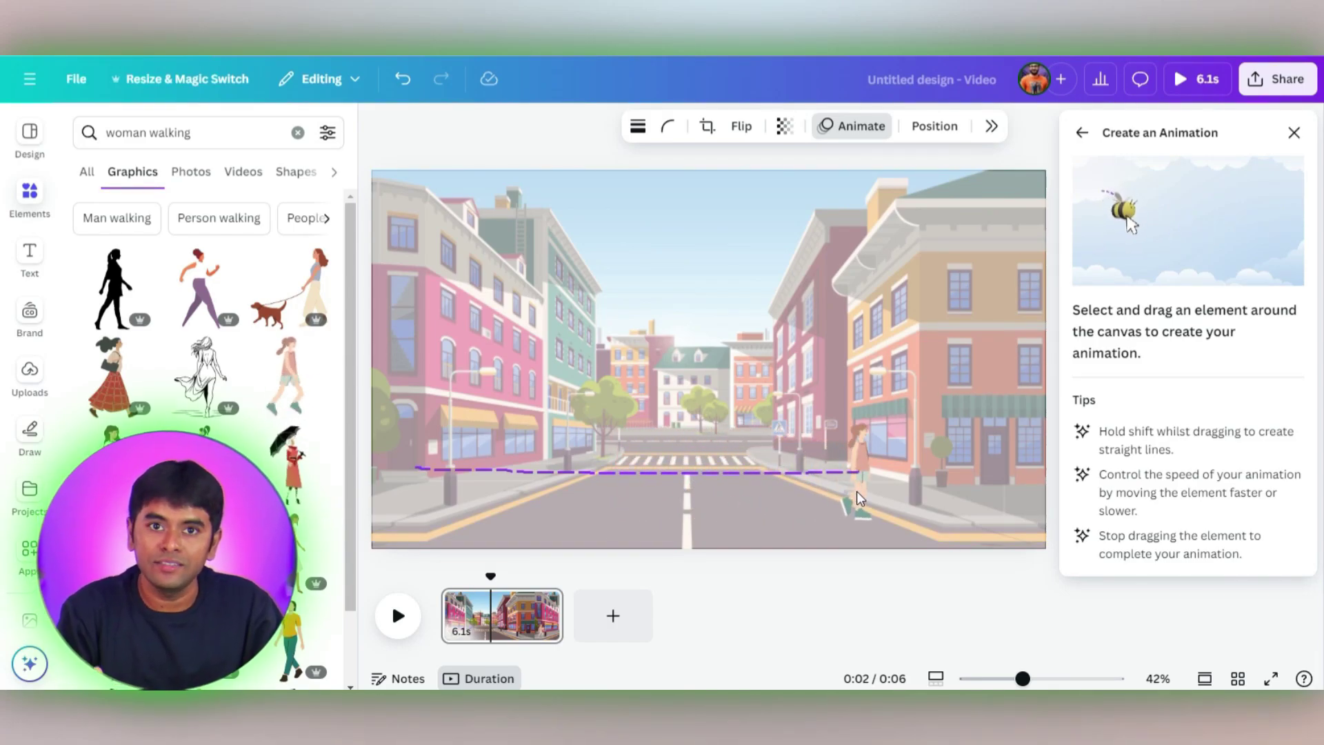
{"action": "left_click_drag", "start_coordinate": [921, 489], "coordinate": [979, 490]}
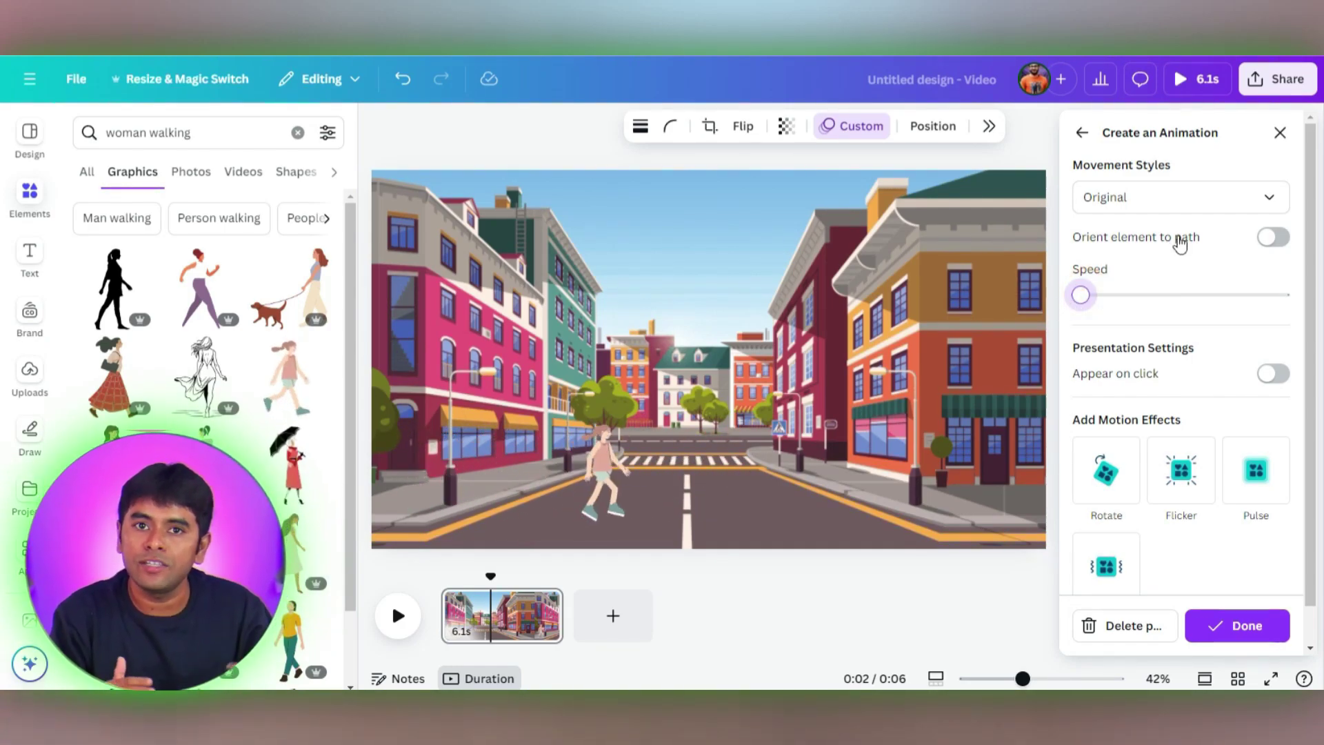
{"action": "left_click", "coordinate": [1179, 204]}
{"action": "left_click", "coordinate": [1146, 304]}
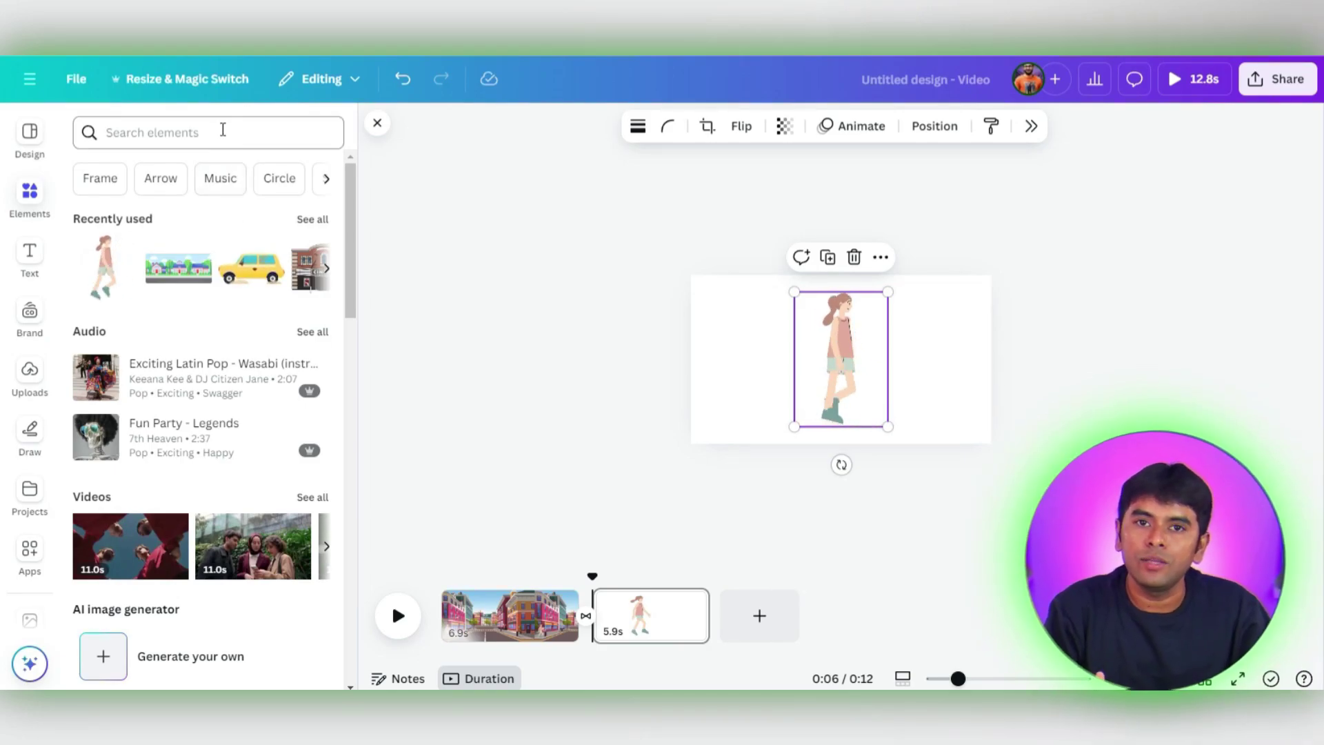
Search graphics for 'city' and add the suburban street illustration to page 2.
{"action": "left_click", "coordinate": [222, 130]}
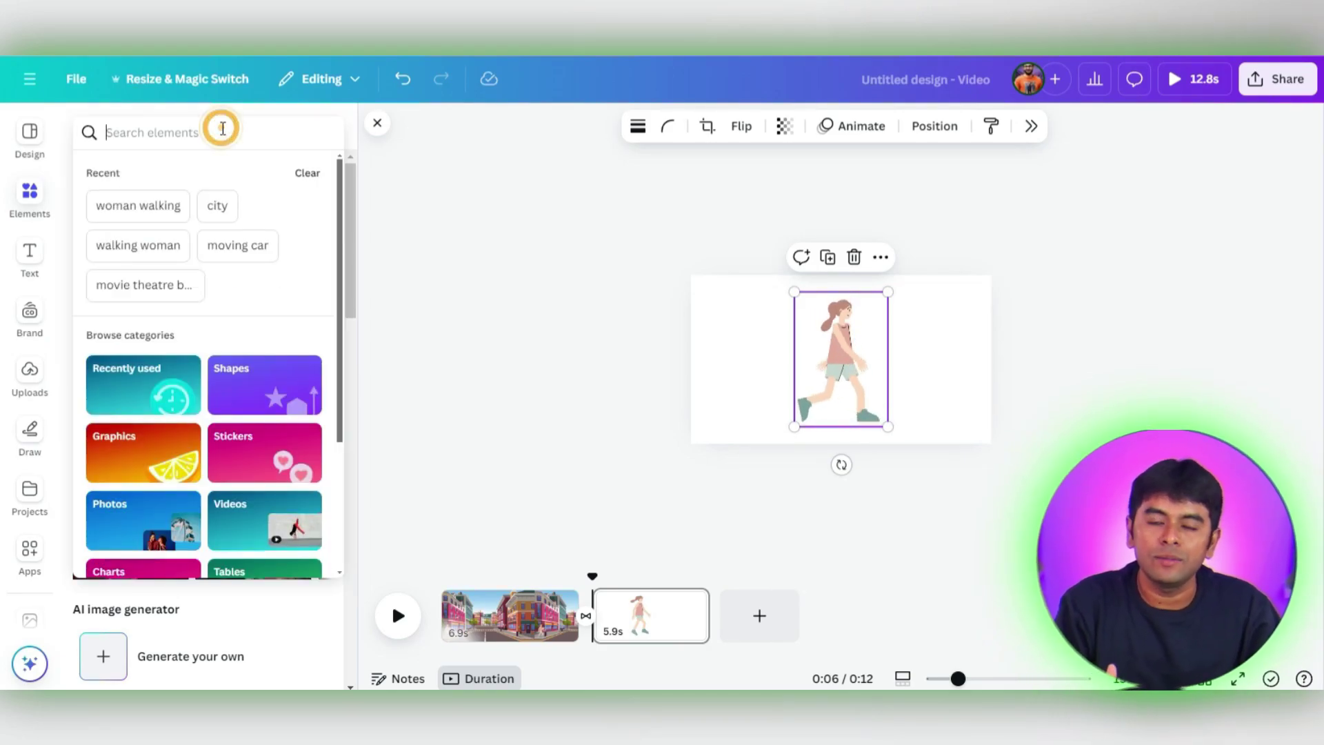
{"action": "type", "text": "city"}
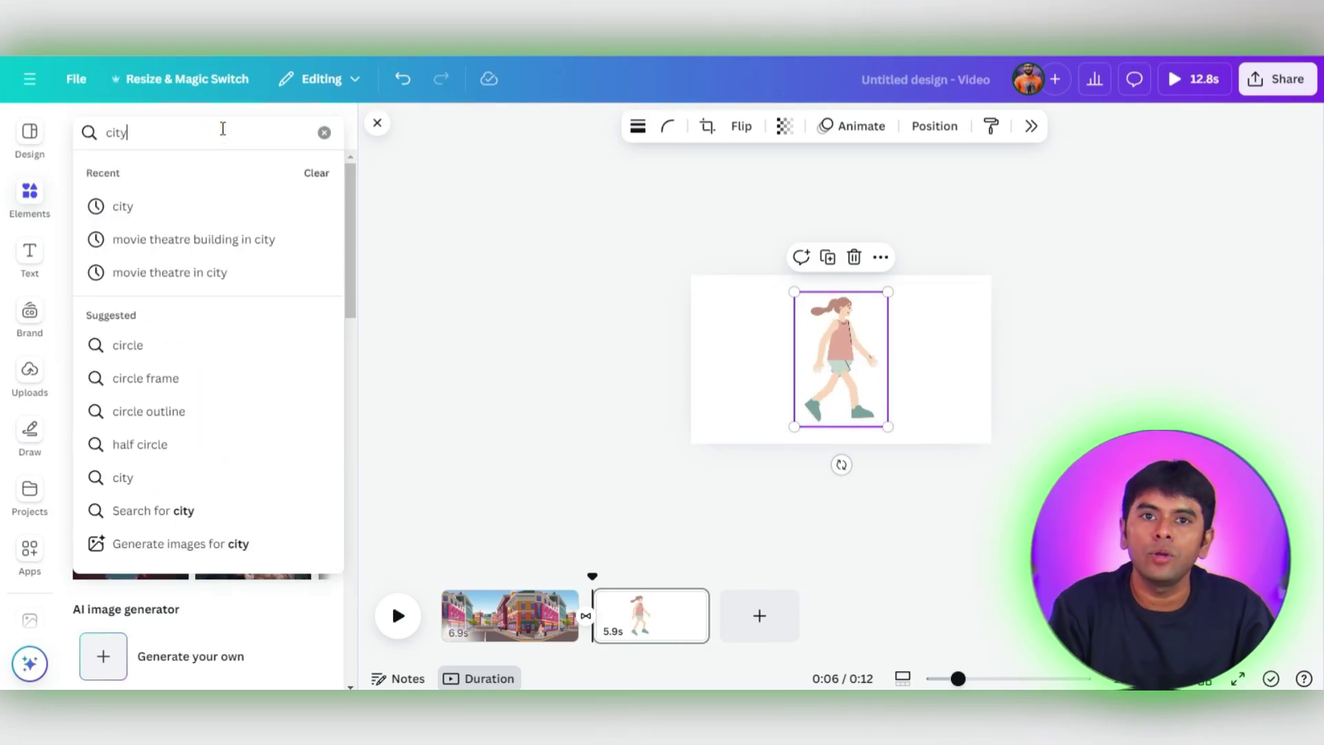
{"action": "left_click", "coordinate": [177, 196]}
{"action": "scroll", "coordinate": [255, 321], "scroll_direction": "down", "scroll_amount": 3}
{"action": "left_click", "coordinate": [133, 171]}
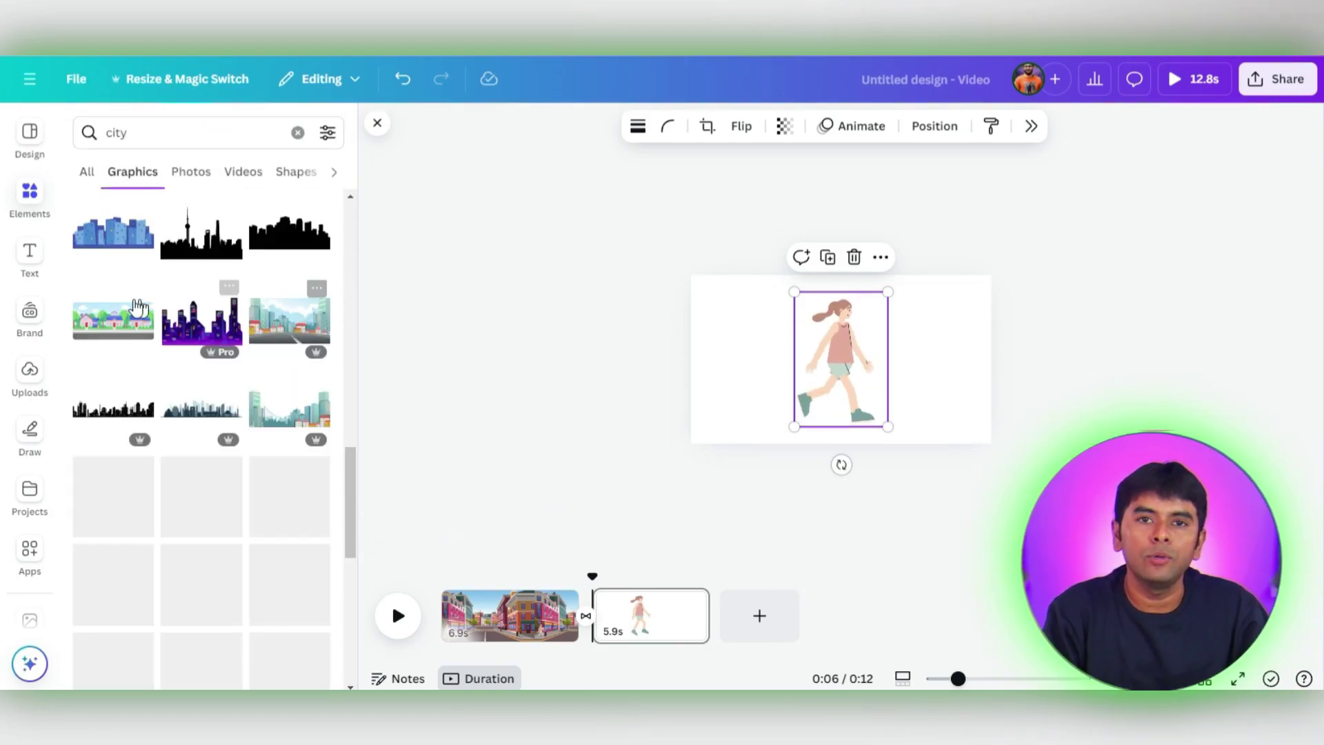
{"action": "left_click", "coordinate": [118, 315]}
Send the street graphic backward so the woman stands in front of it.
{"action": "right_click", "coordinate": [885, 348]}
{"action": "mouse_move", "coordinate": [889, 354]}
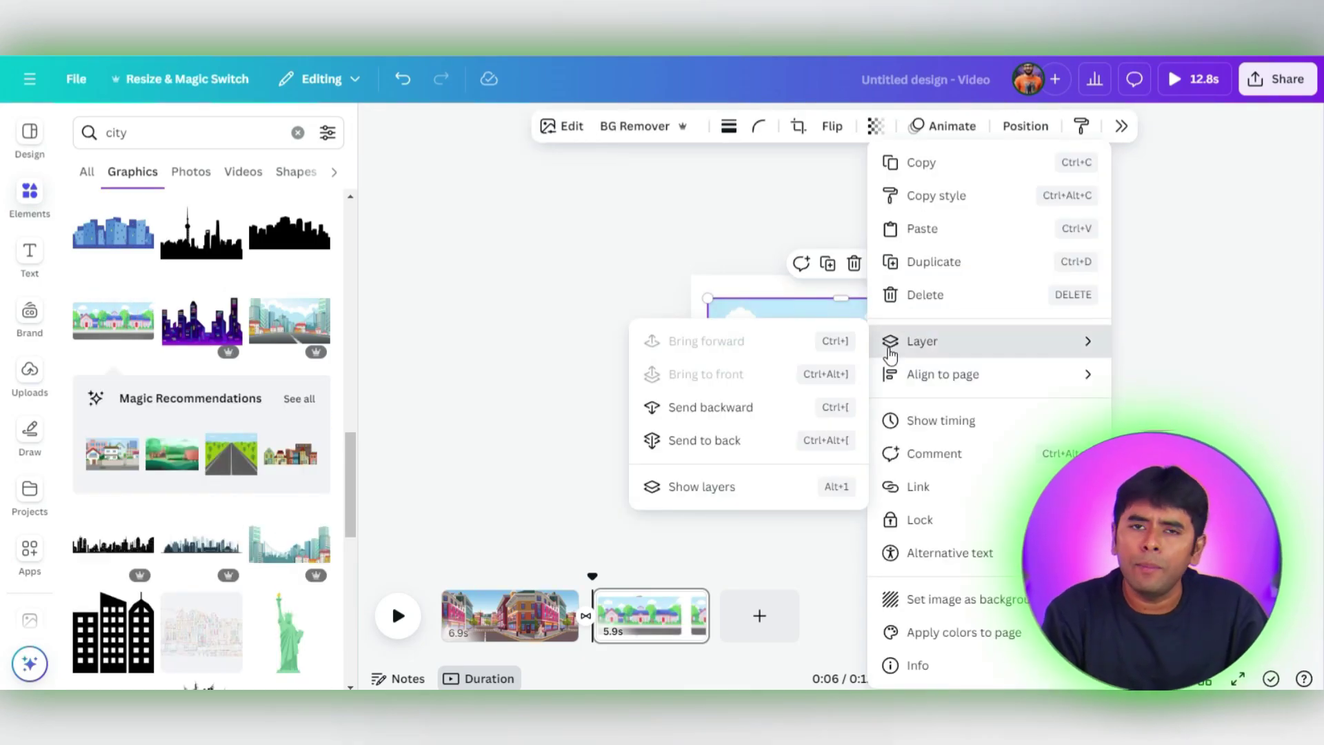
{"action": "left_click", "coordinate": [806, 408]}
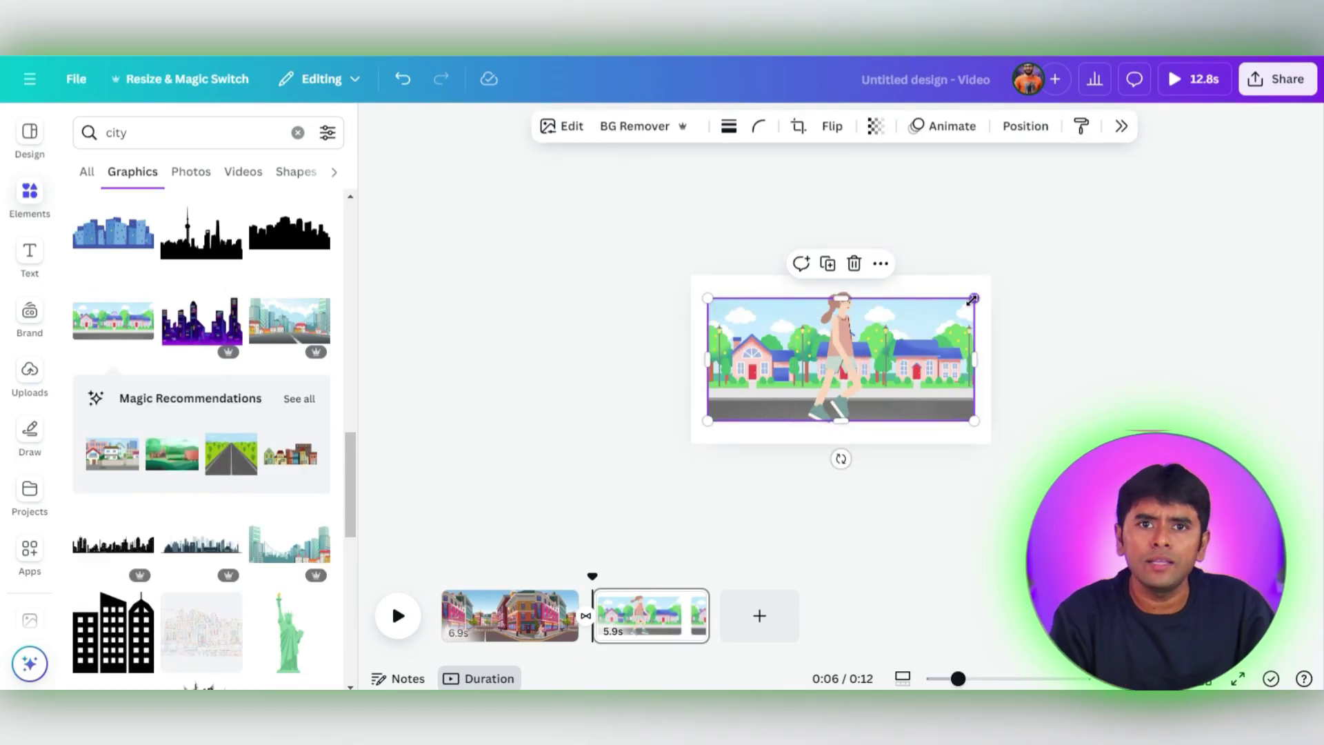
Enlarge the street graphic past the page's right edge and shift it down and left.
{"action": "left_click_drag", "start_coordinate": [972, 300], "coordinate": [1244, 238]}
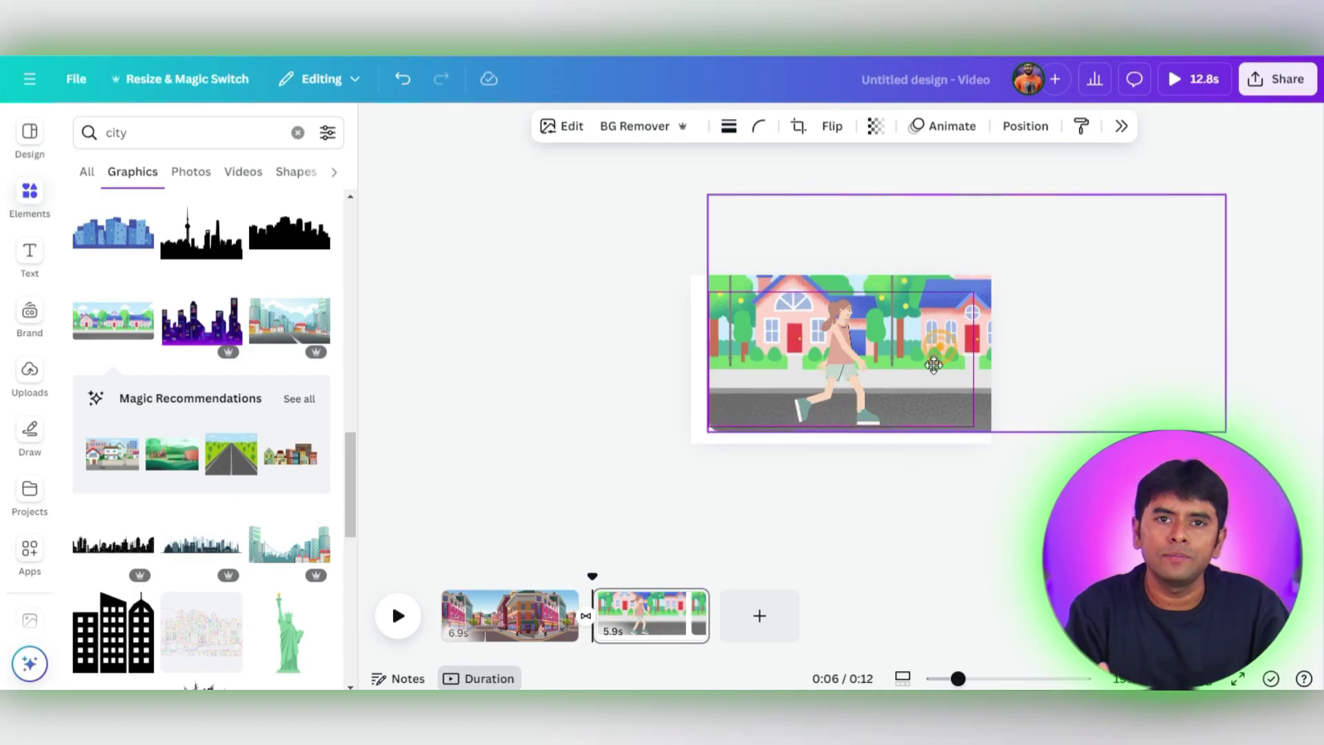
{"action": "left_click_drag", "start_coordinate": [931, 369], "coordinate": [765, 360]}
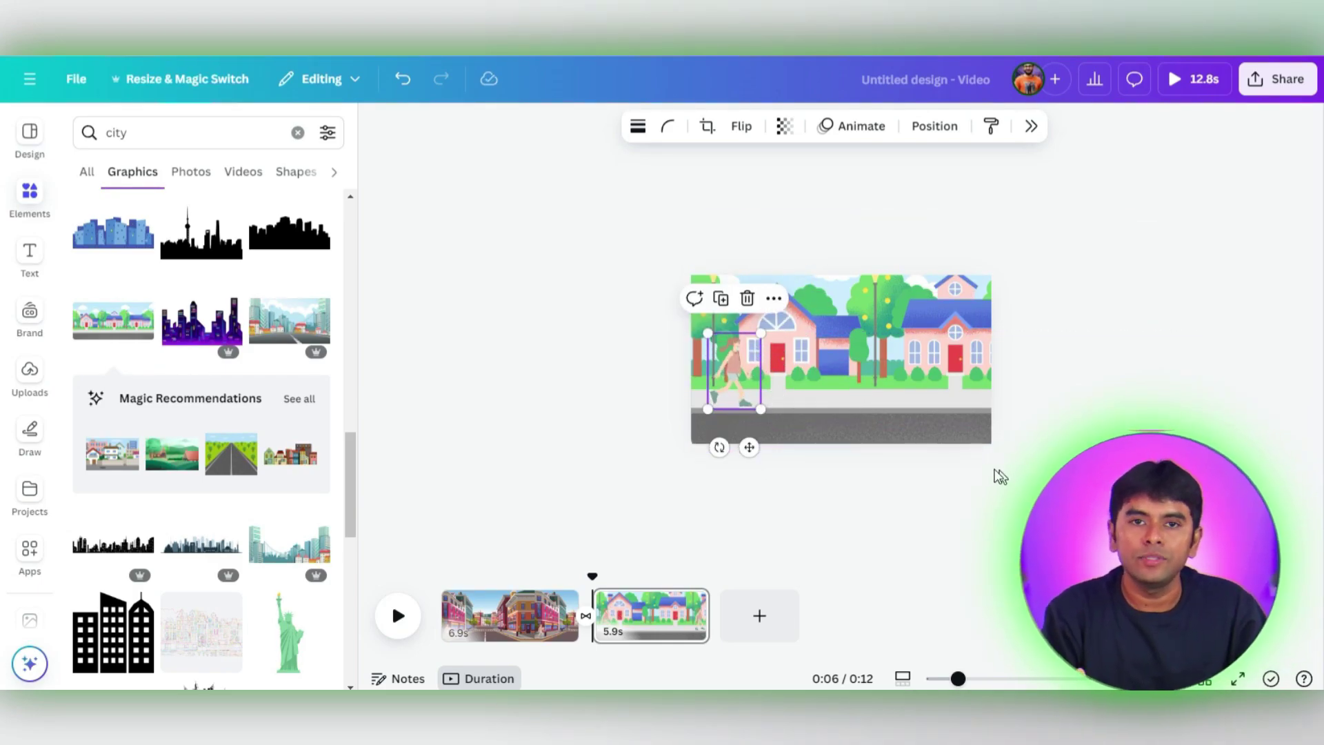
Record a leftward slide for the street background, then change its movement style and slow its speed.
{"action": "left_click", "coordinate": [905, 300]}
{"action": "left_click", "coordinate": [927, 126]}
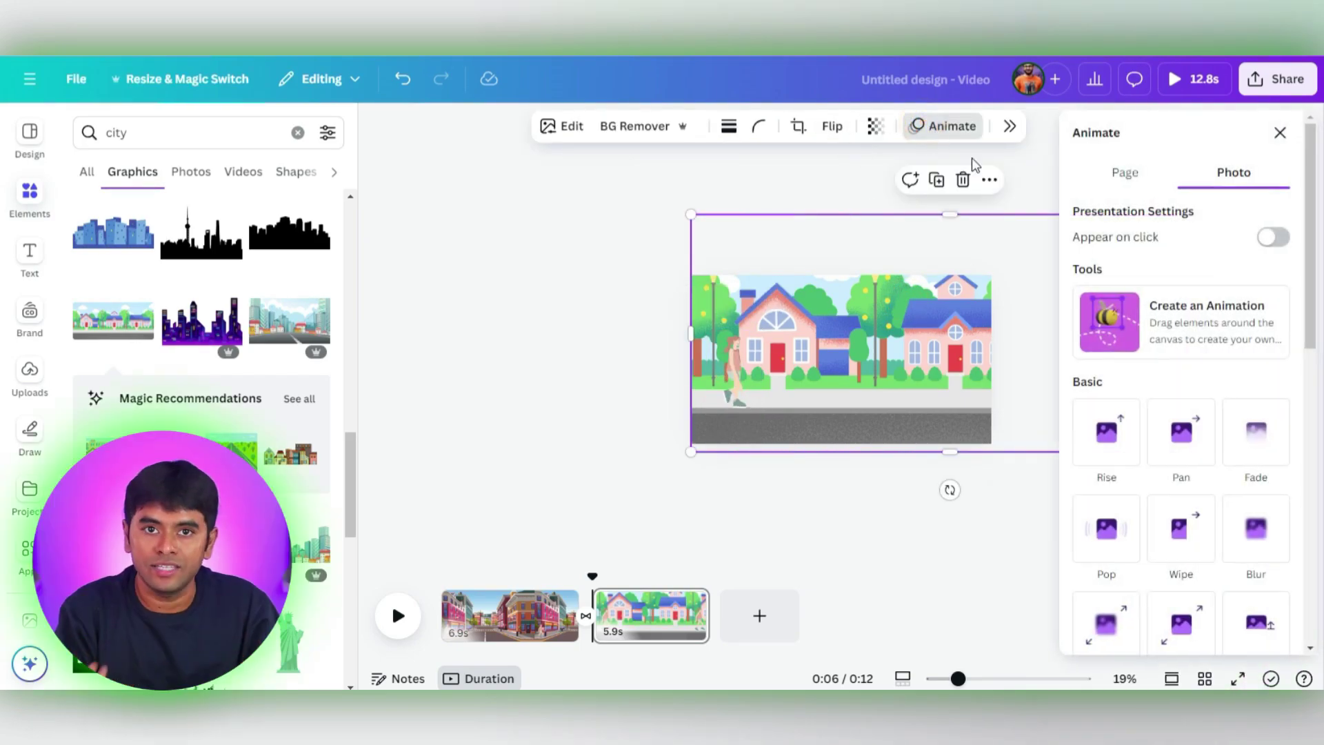
{"action": "left_click", "coordinate": [1111, 301]}
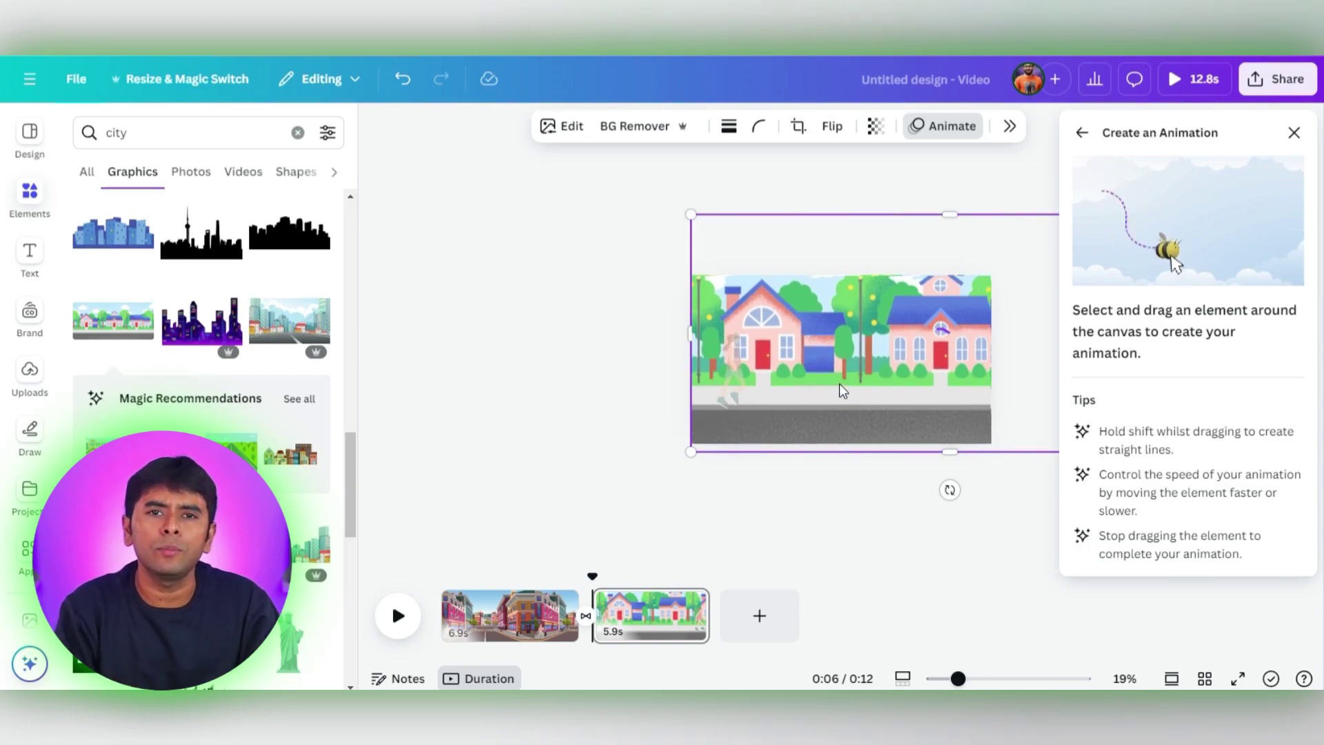
{"action": "left_click_drag", "start_coordinate": [839, 383], "coordinate": [617, 387]}
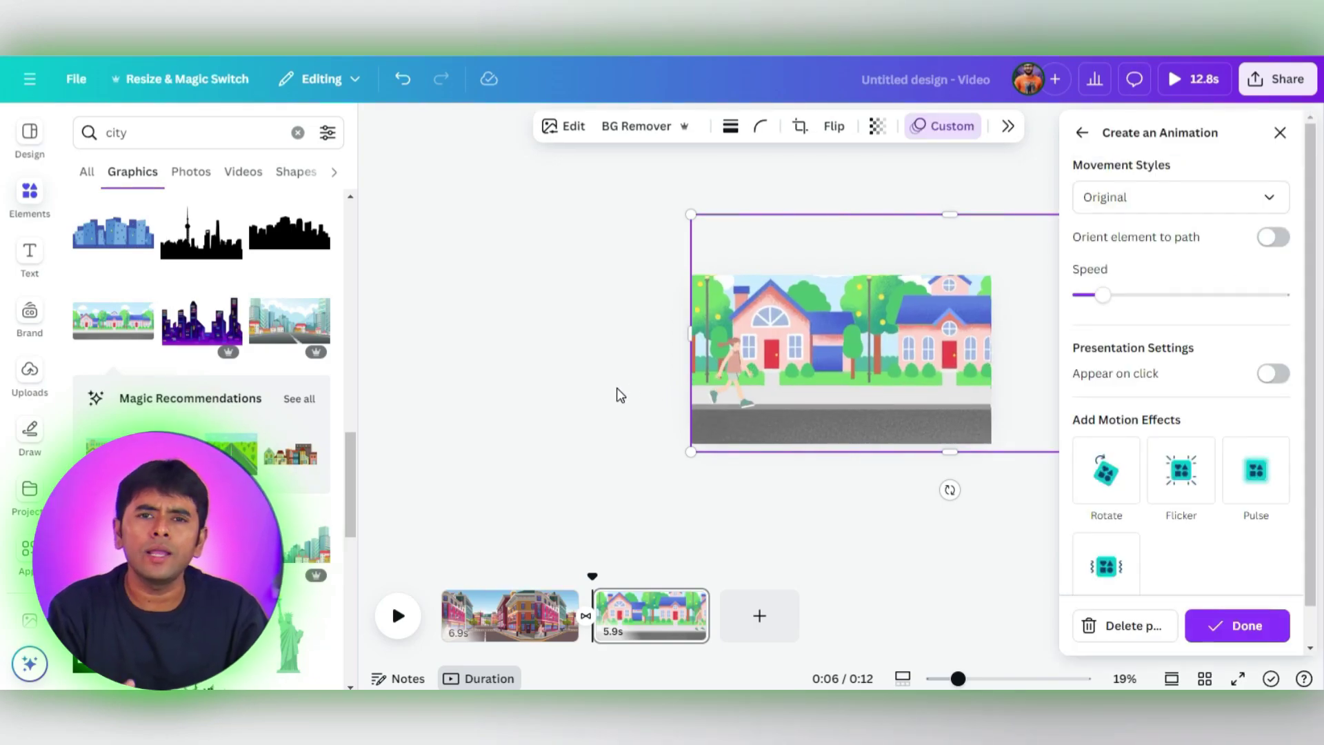
{"action": "left_click", "coordinate": [1243, 640]}
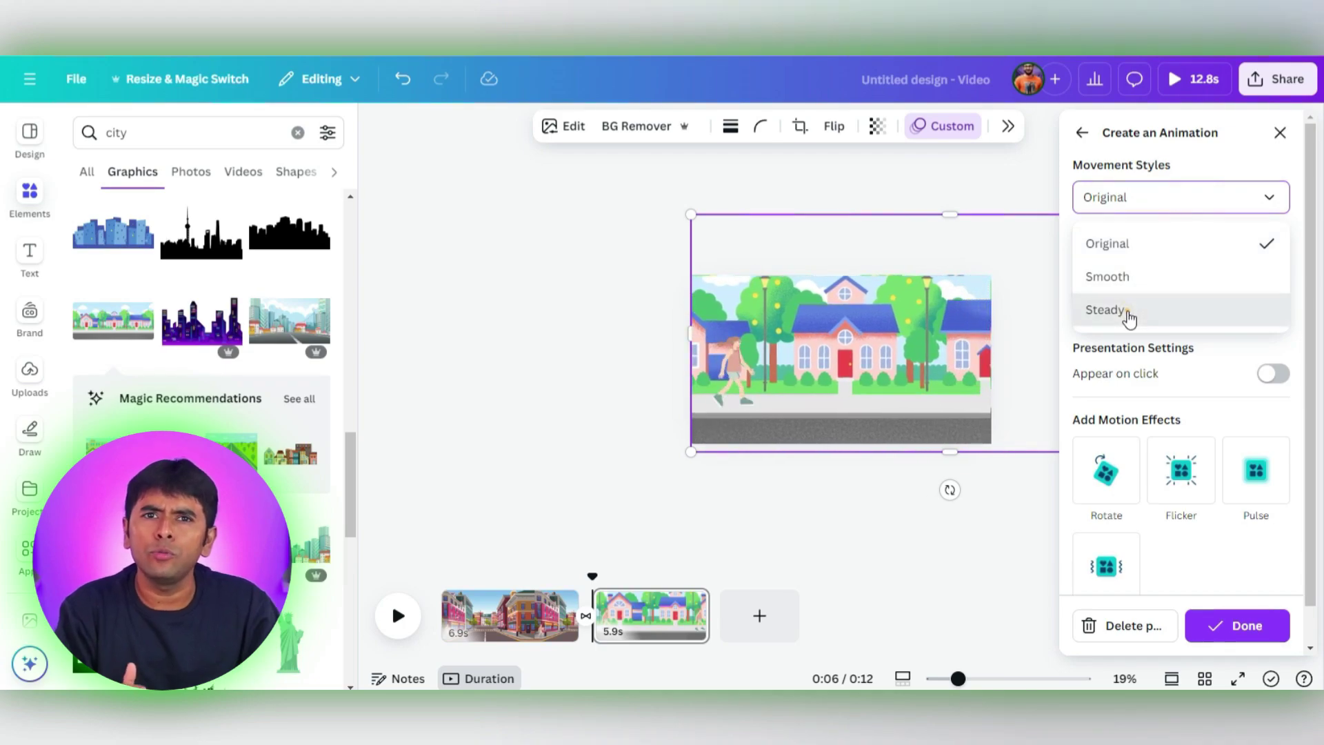
{"action": "left_click", "coordinate": [1128, 317]}
{"action": "left_click_drag", "start_coordinate": [1098, 299], "coordinate": [1058, 299]}
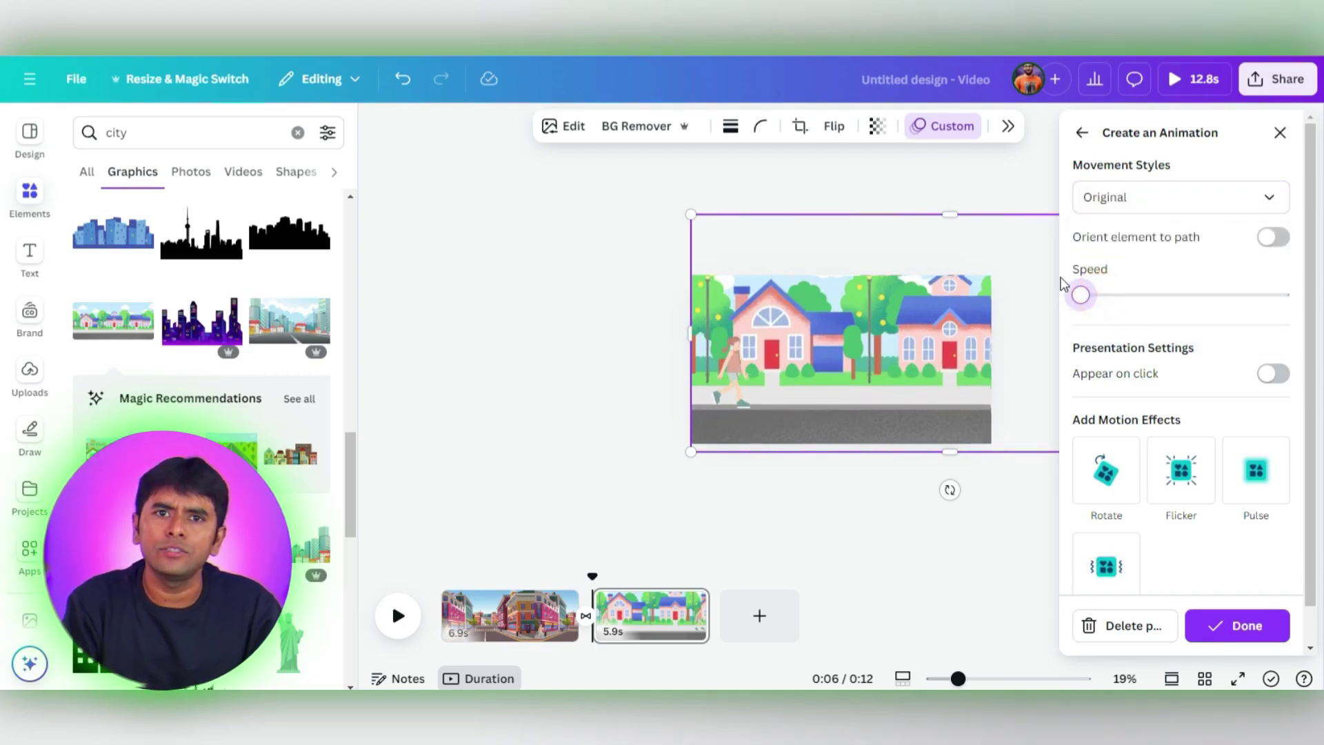
Add a third page with a city street graphic stretched to fill it.
{"action": "left_click", "coordinate": [1243, 626]}
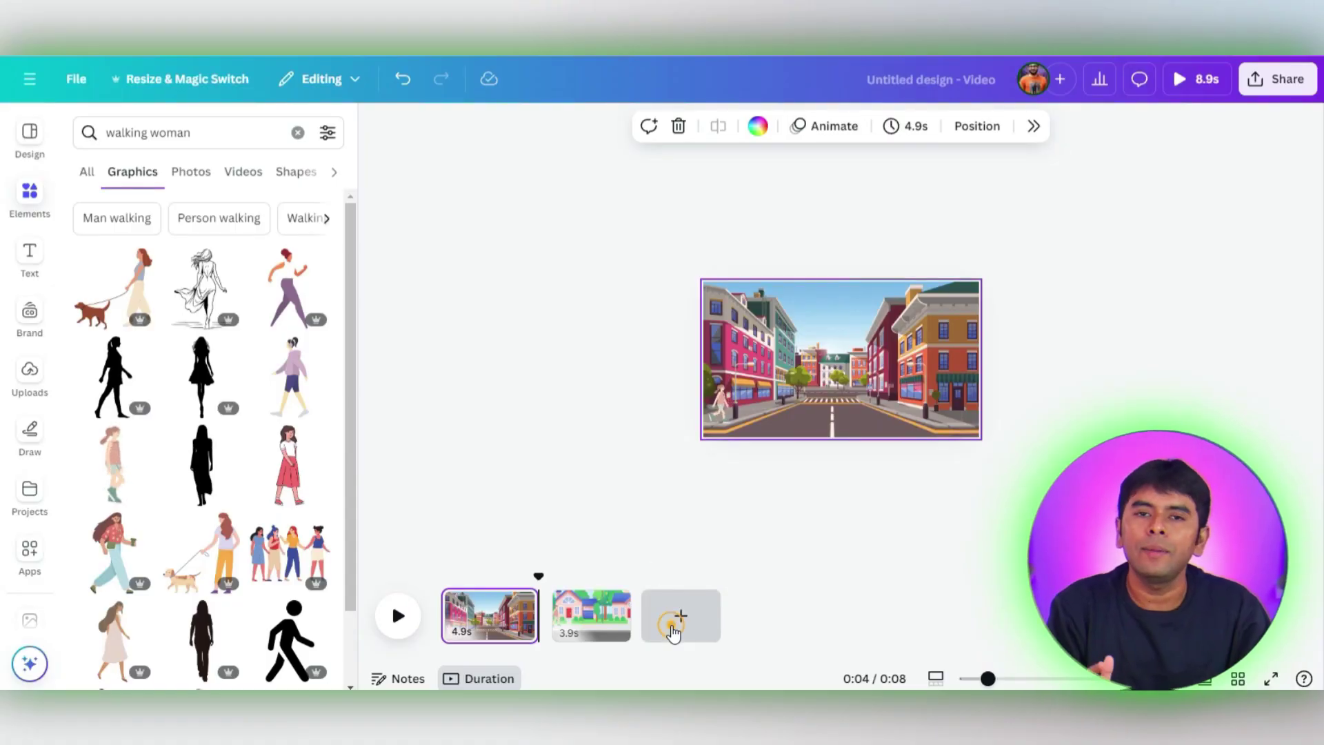
{"action": "left_click", "coordinate": [680, 616]}
{"action": "left_click", "coordinate": [234, 133]}
{"action": "type", "text": "clty"}
{"action": "key", "text": "Return"}
{"action": "left_click", "coordinate": [216, 562]}
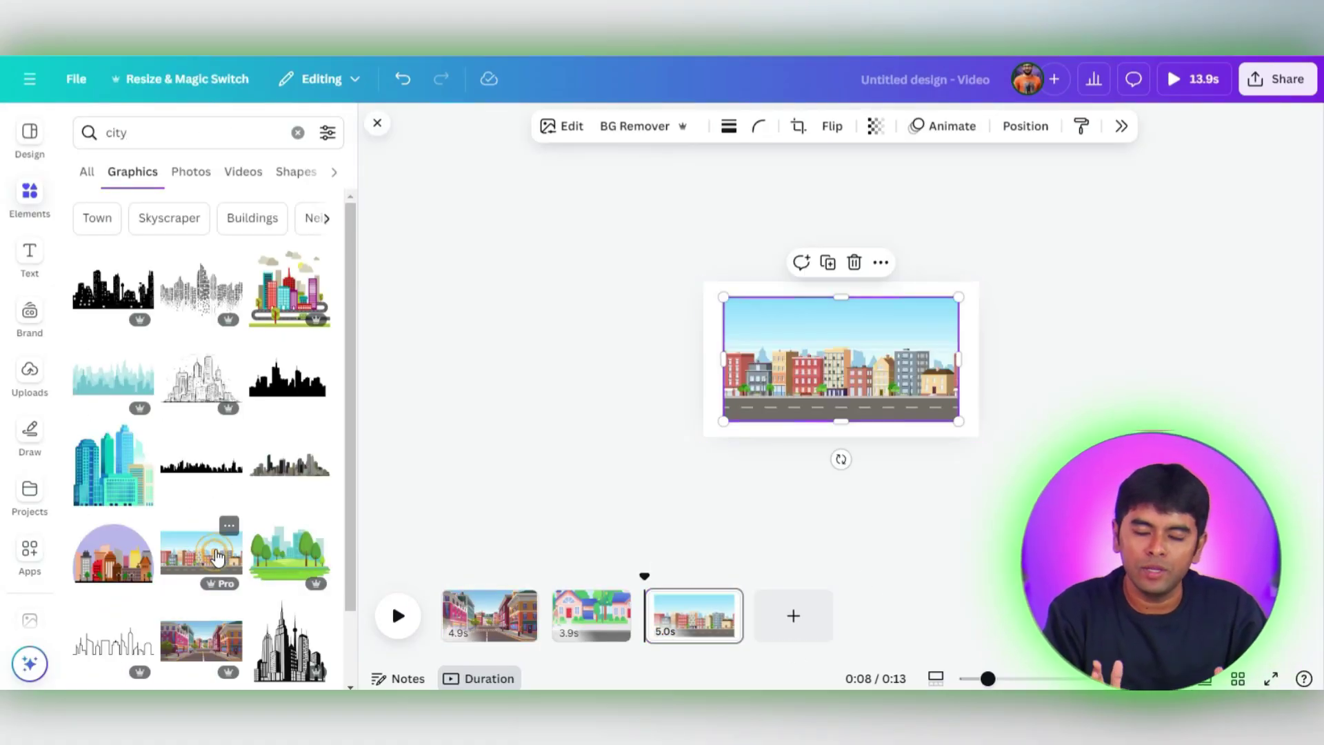
{"action": "left_click_drag", "start_coordinate": [721, 367], "coordinate": [702, 370]}
{"action": "left_click_drag", "start_coordinate": [846, 298], "coordinate": [845, 281]}
Add the yellow car from a 'car' search, flip it horizontally, and shrink it onto the road's left.
{"action": "left_click", "coordinate": [193, 132]}
{"action": "type", "text": "car"}
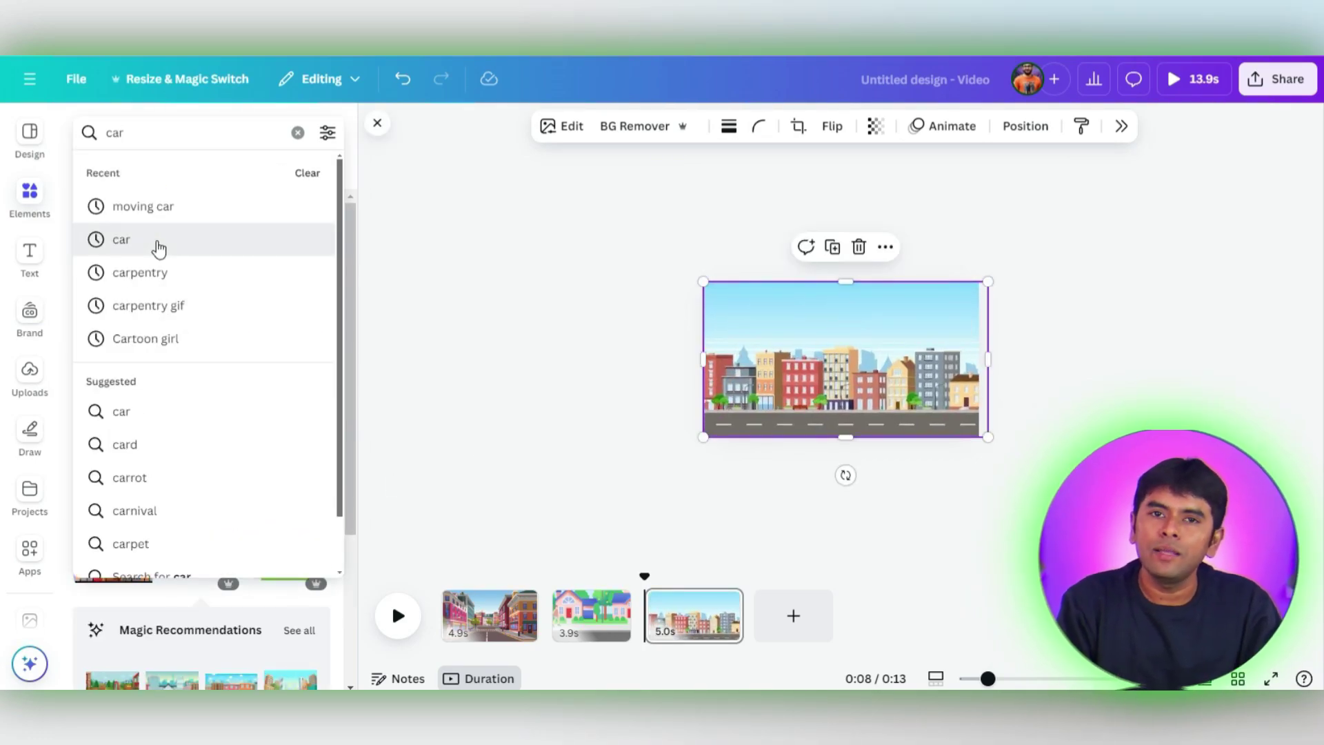
{"action": "left_click", "coordinate": [158, 243]}
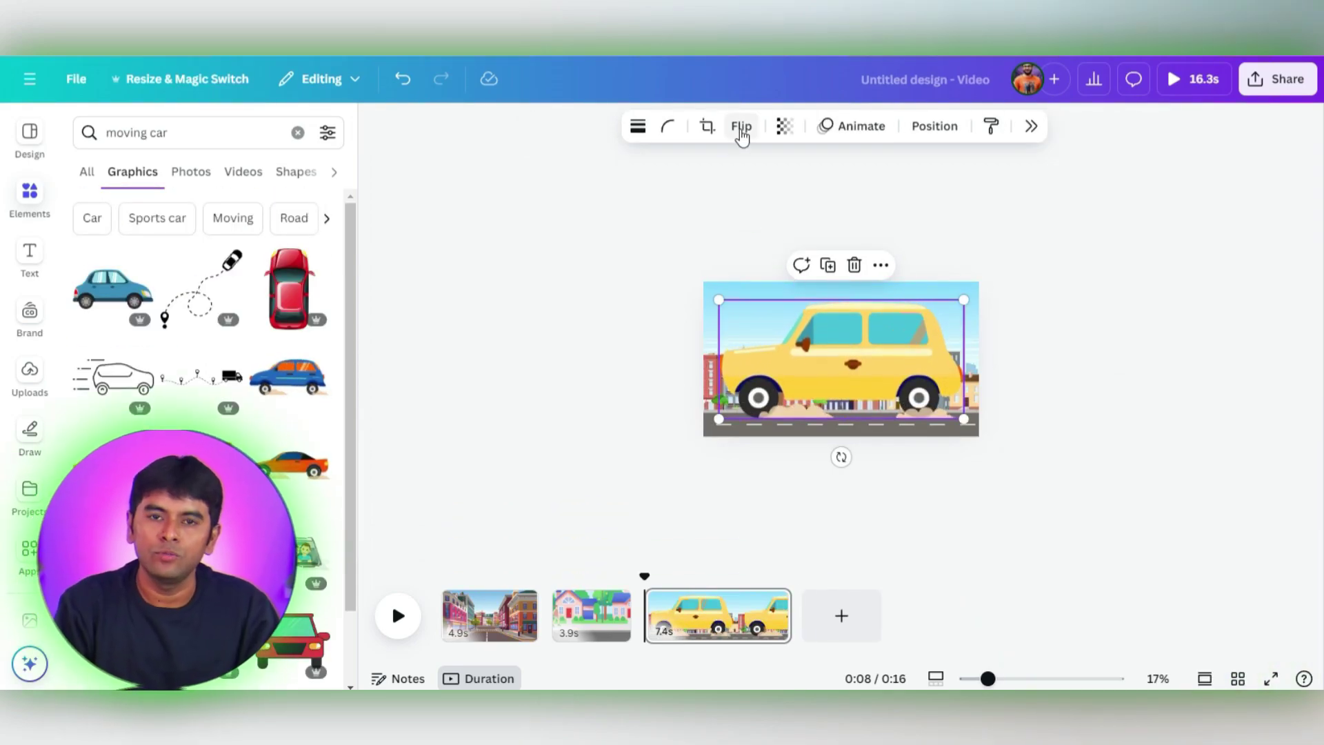
{"action": "left_click", "coordinate": [744, 170]}
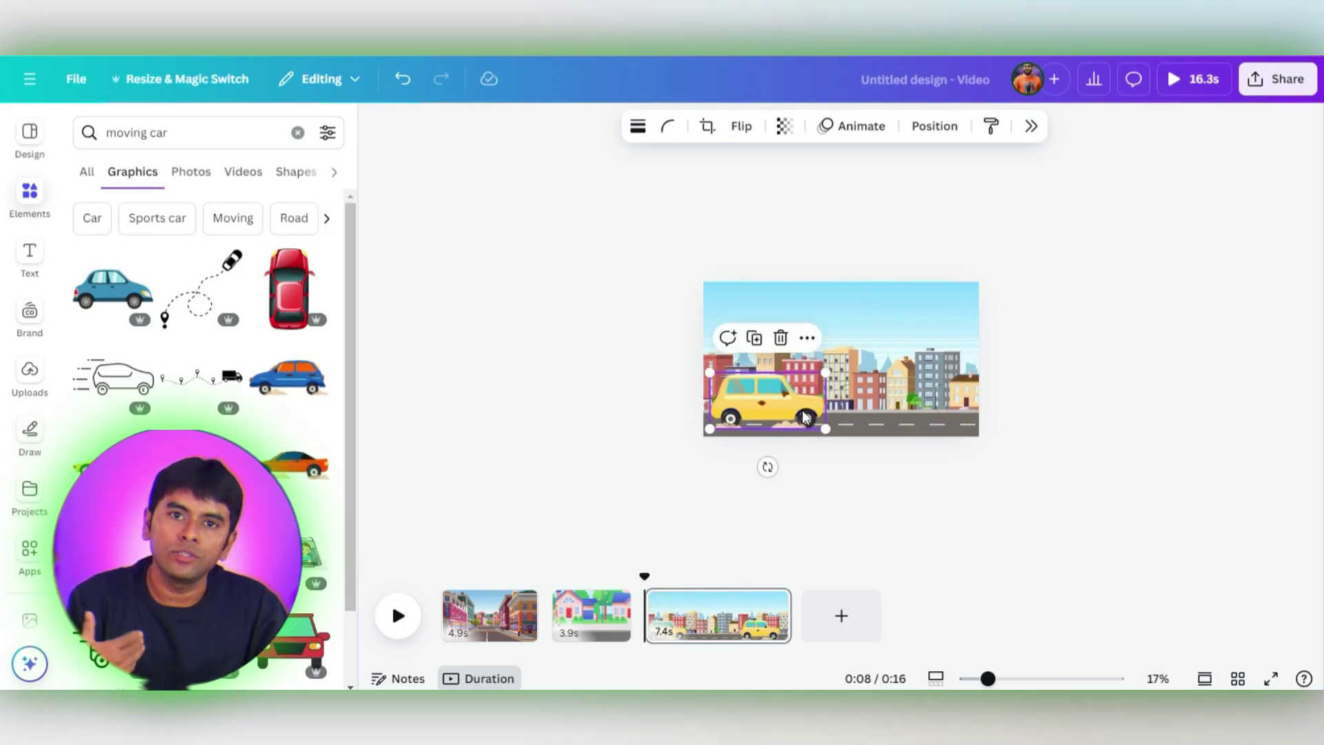
{"action": "left_click_drag", "start_coordinate": [819, 424], "coordinate": [782, 409]}
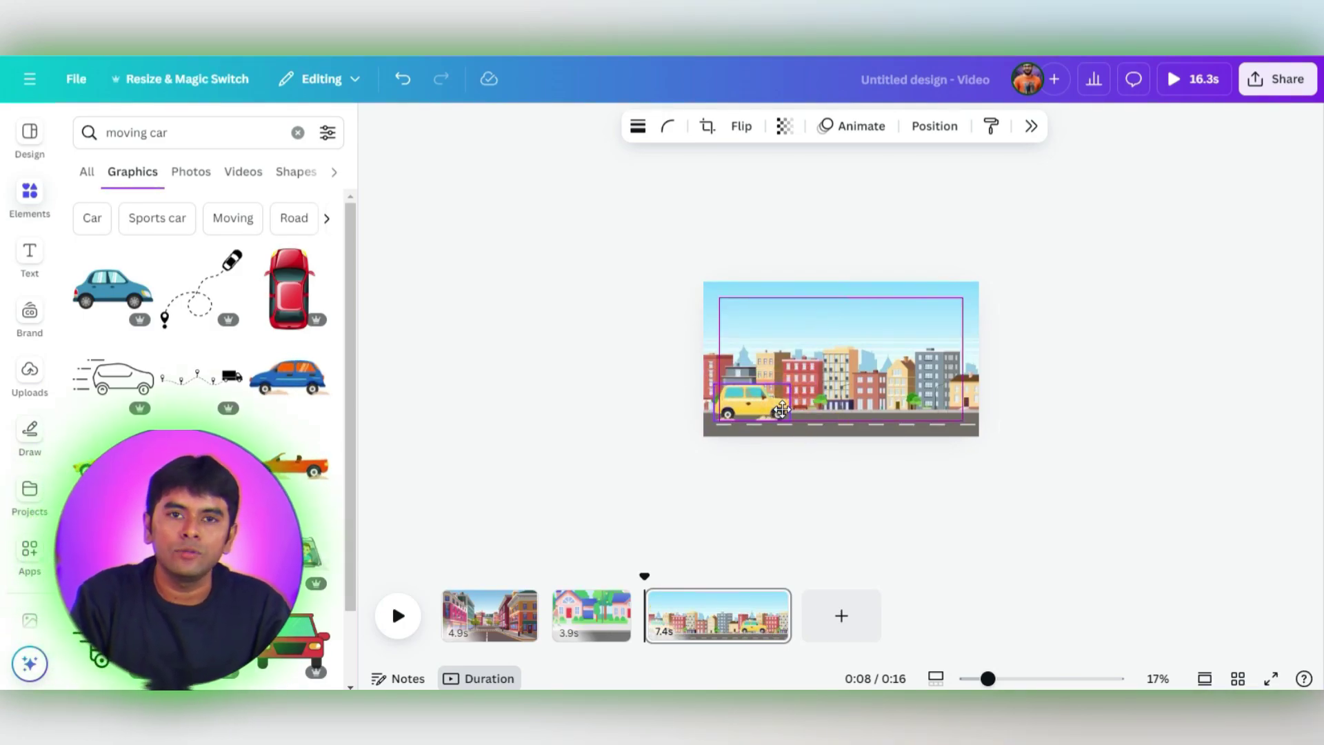
{"action": "left_click_drag", "start_coordinate": [987, 679], "coordinate": [1012, 680]}
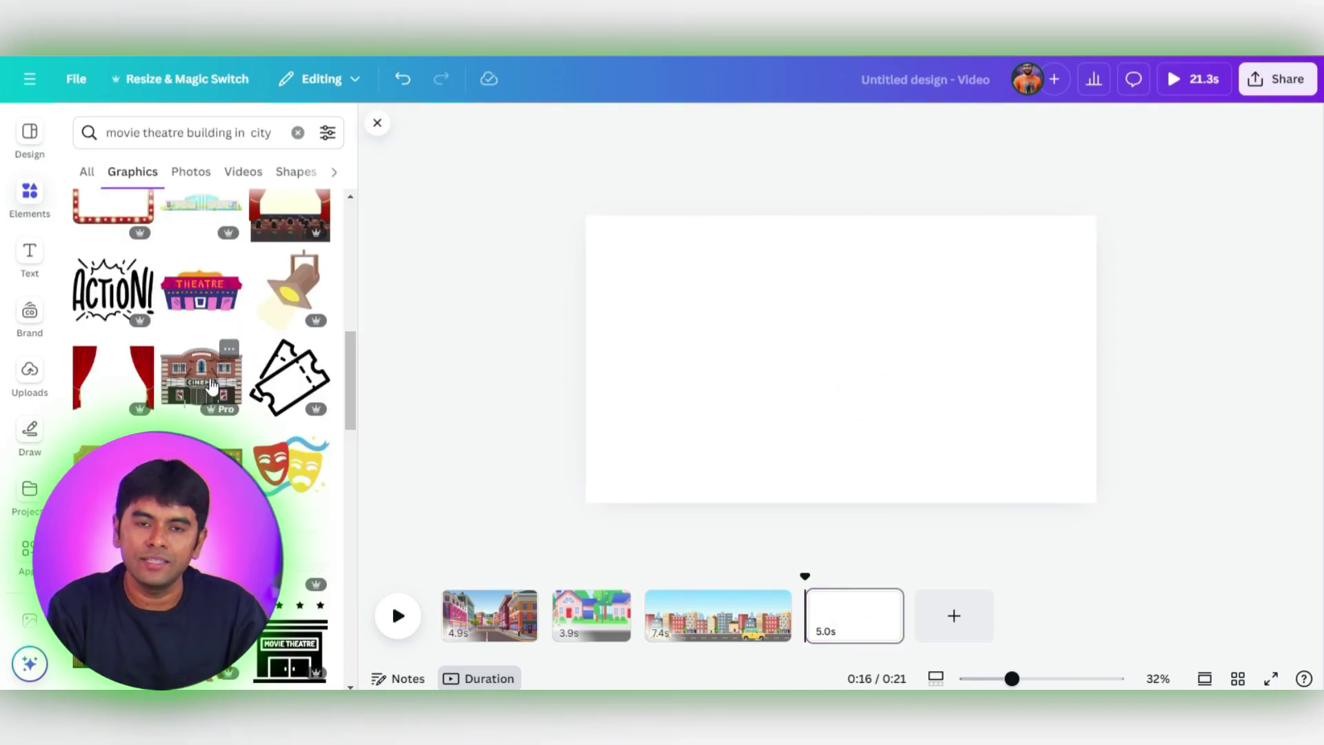
Add the cinema building graphic to the fourth page and resize it to fill the page.
{"action": "left_click", "coordinate": [202, 378]}
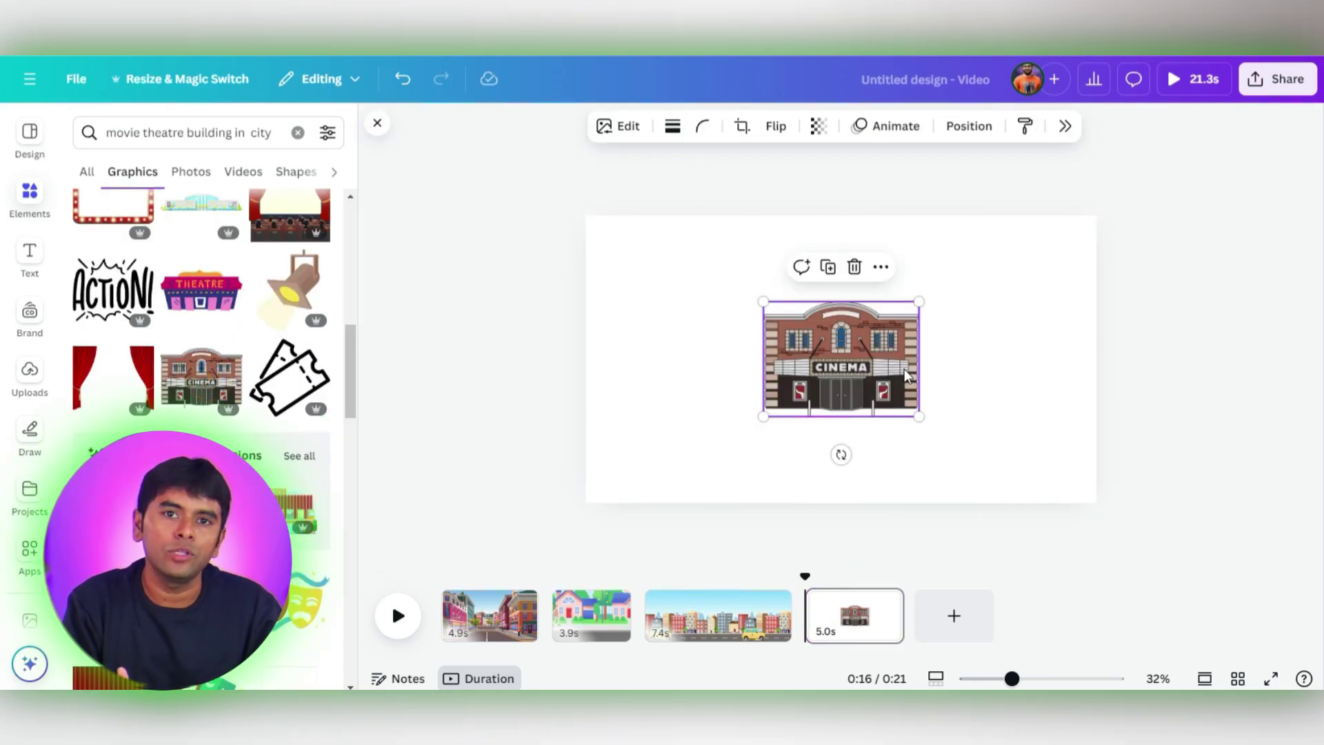
{"action": "scroll", "coordinate": [905, 373], "scroll_direction": "down", "scroll_amount": 3}
{"action": "left_click_drag", "start_coordinate": [917, 310], "coordinate": [1012, 256]}
{"action": "left_click_drag", "start_coordinate": [800, 416], "coordinate": [695, 473]}
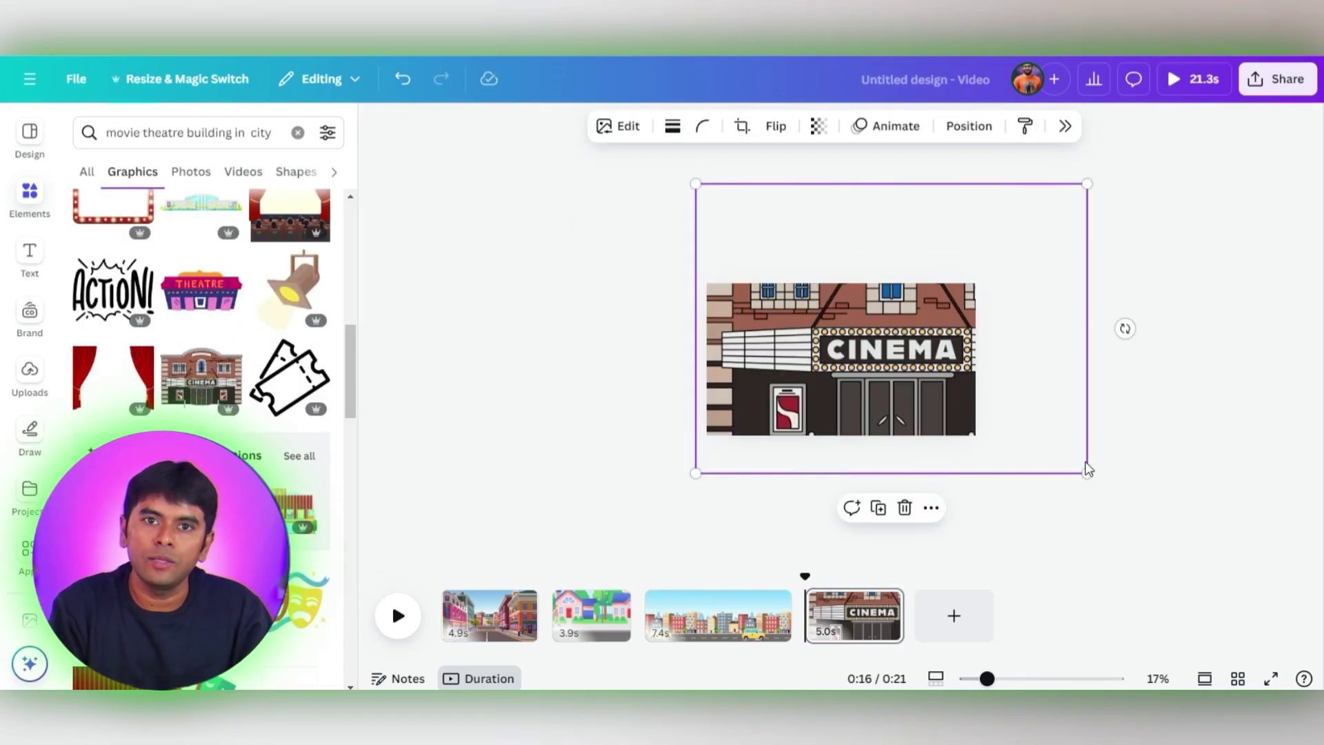
{"action": "left_click_drag", "start_coordinate": [1078, 467], "coordinate": [1053, 442]}
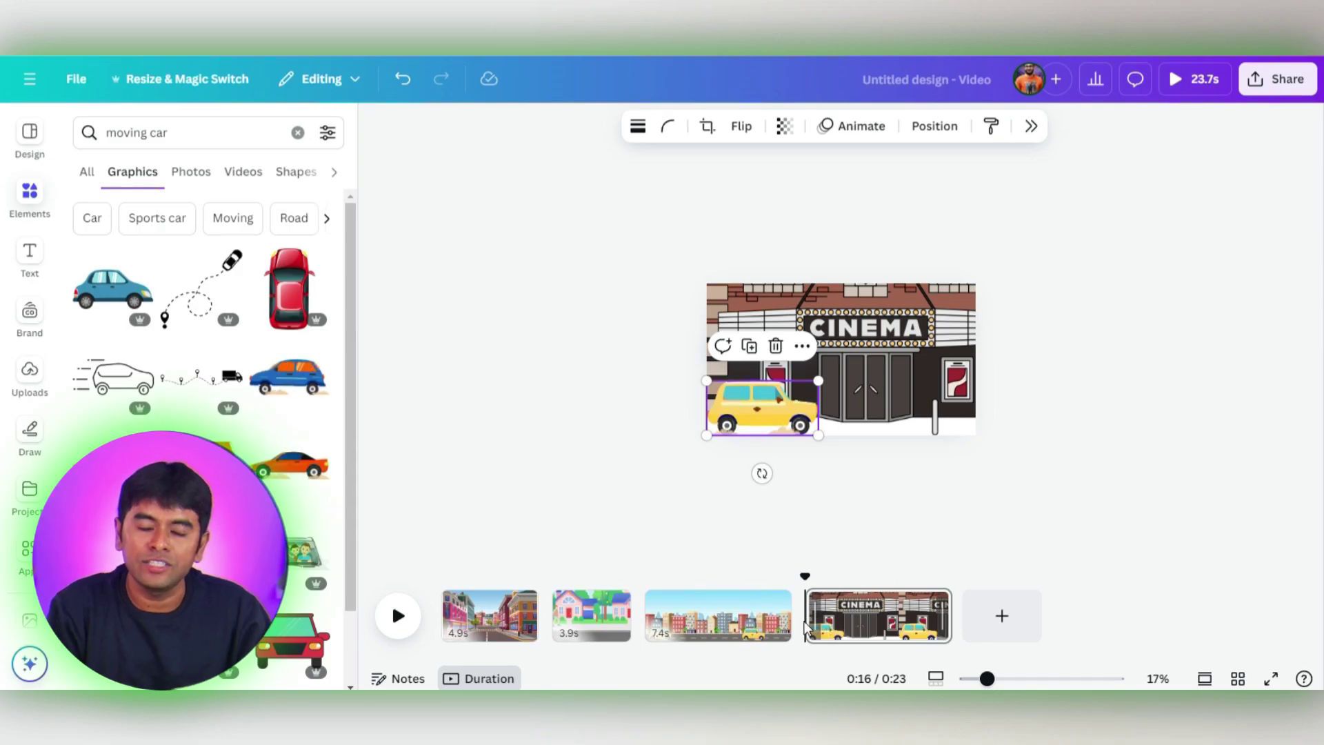
Apply a Match & Move transition between the street and cinema pages.
{"action": "left_click", "coordinate": [810, 634]}
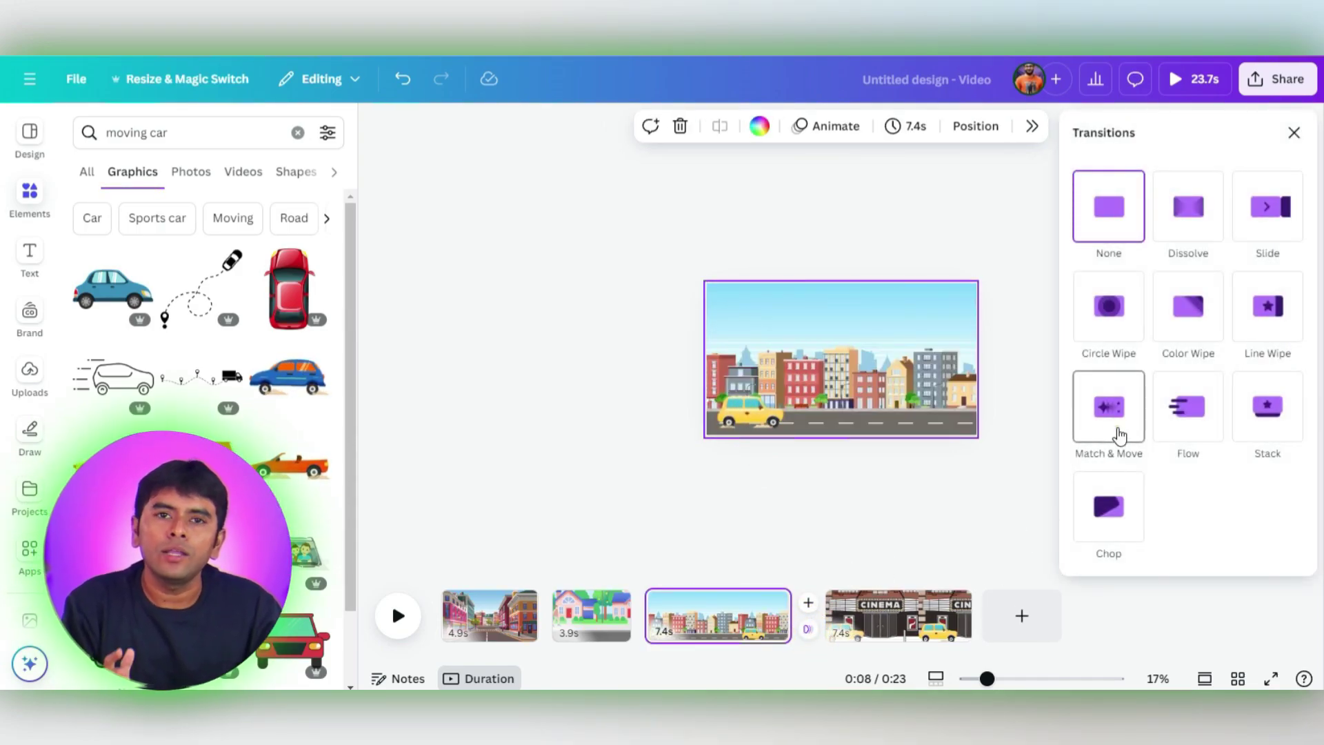
{"action": "left_click", "coordinate": [1109, 410]}
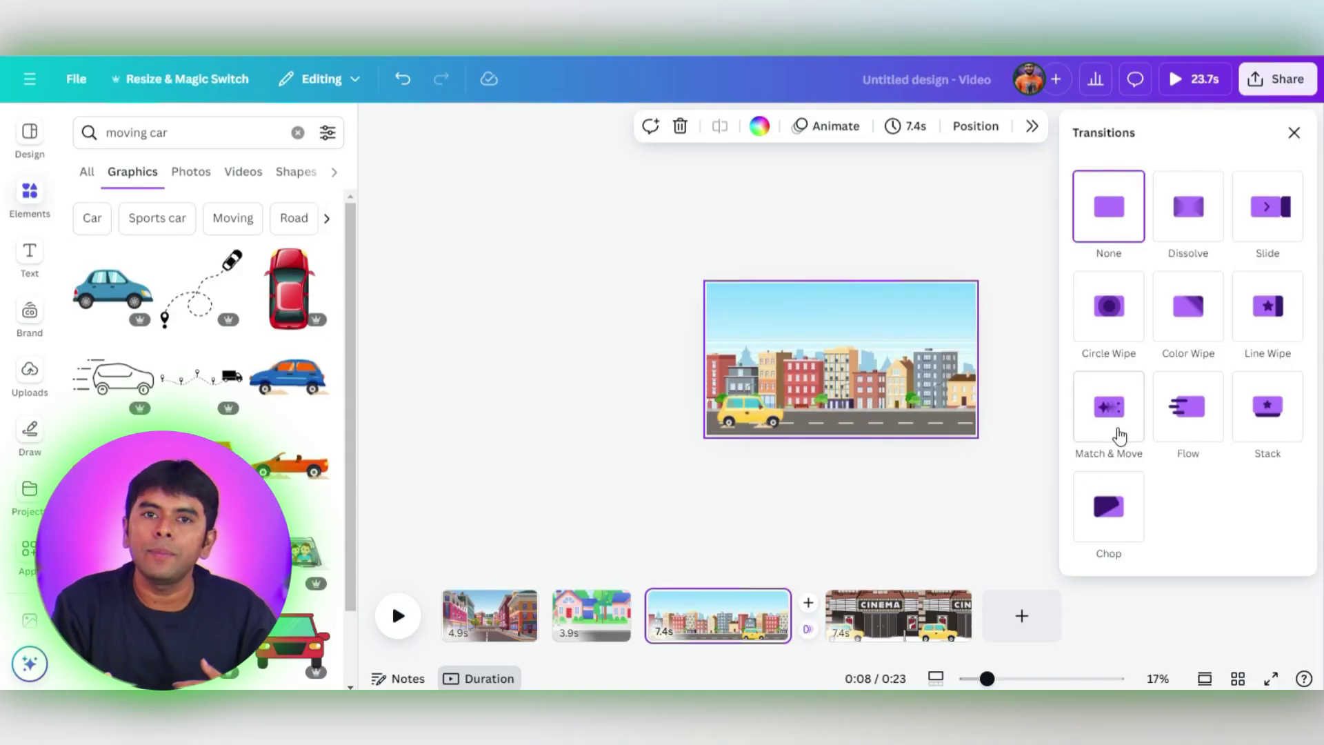
{"action": "left_click", "coordinate": [1118, 434]}
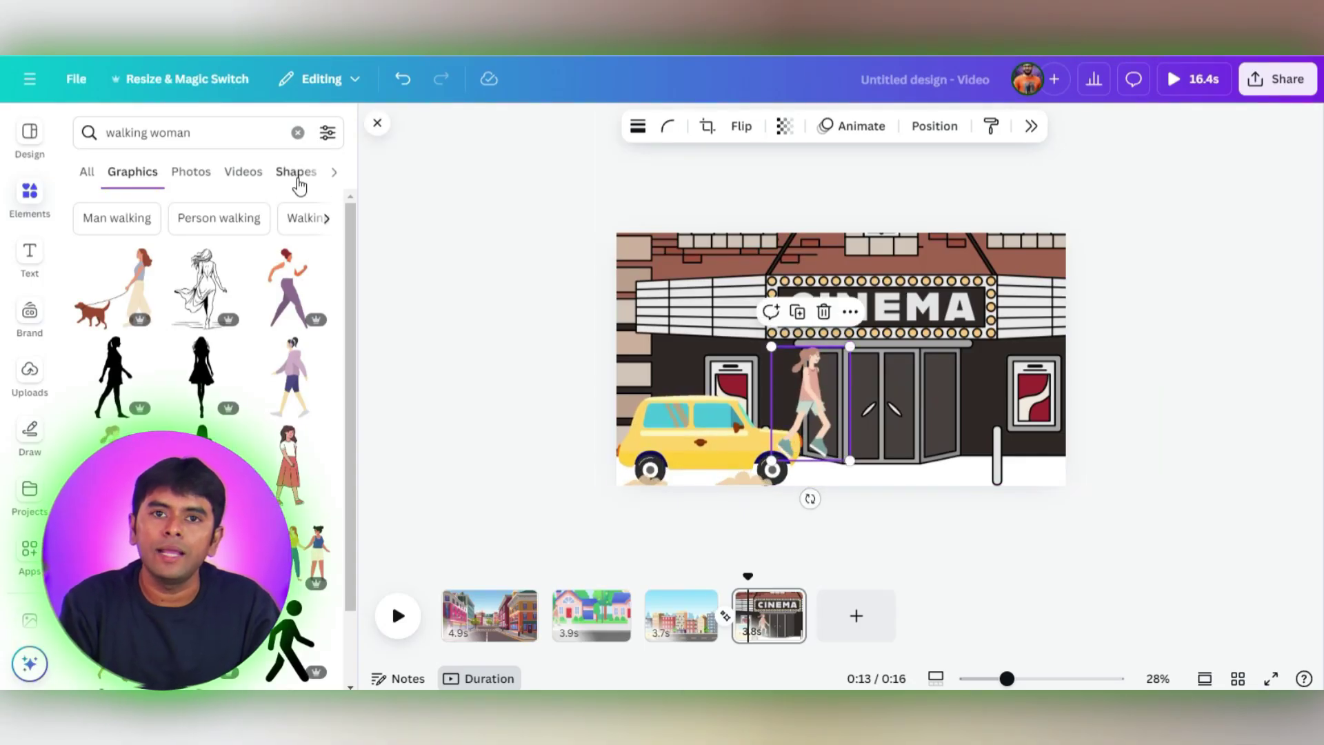
Adjust the element search, then group the top two layers in the cinema page's Layers list.
{"action": "left_click", "coordinate": [295, 183]}
{"action": "left_click", "coordinate": [154, 133]}
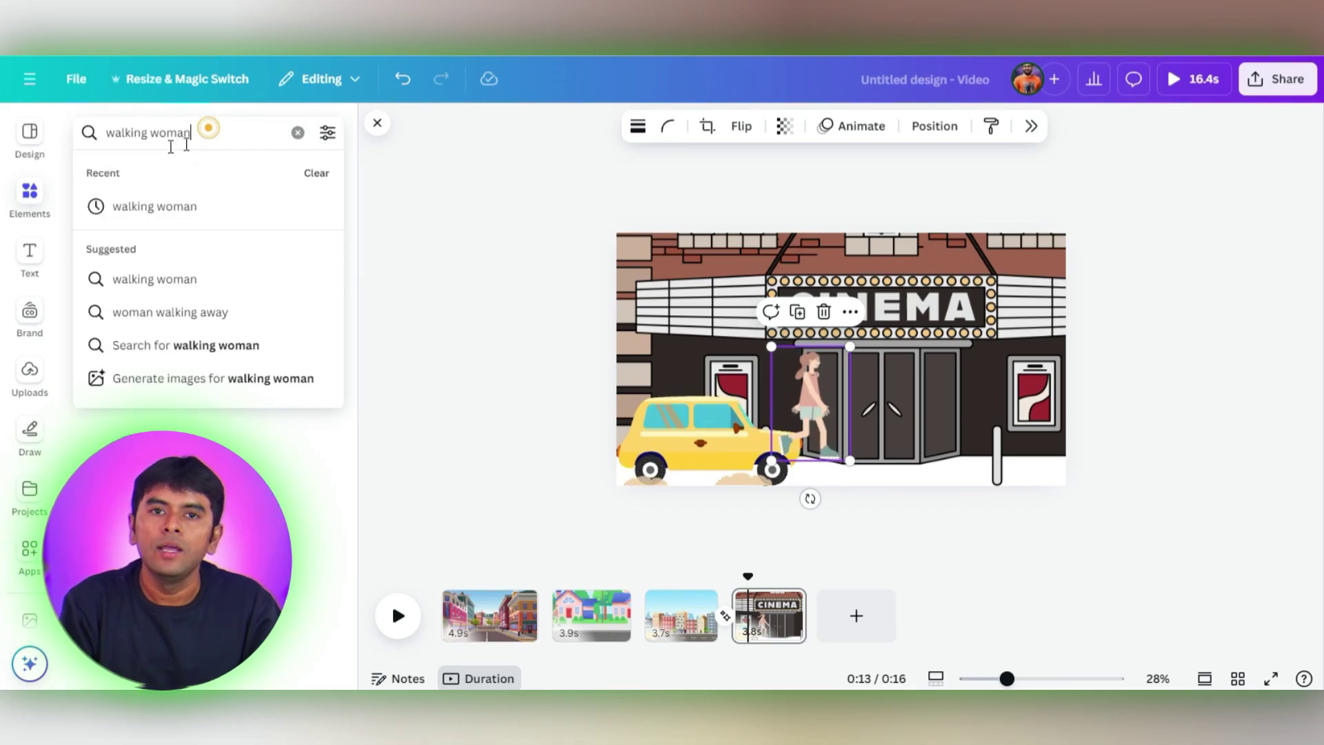
{"action": "key", "text": "ctrl+a"}
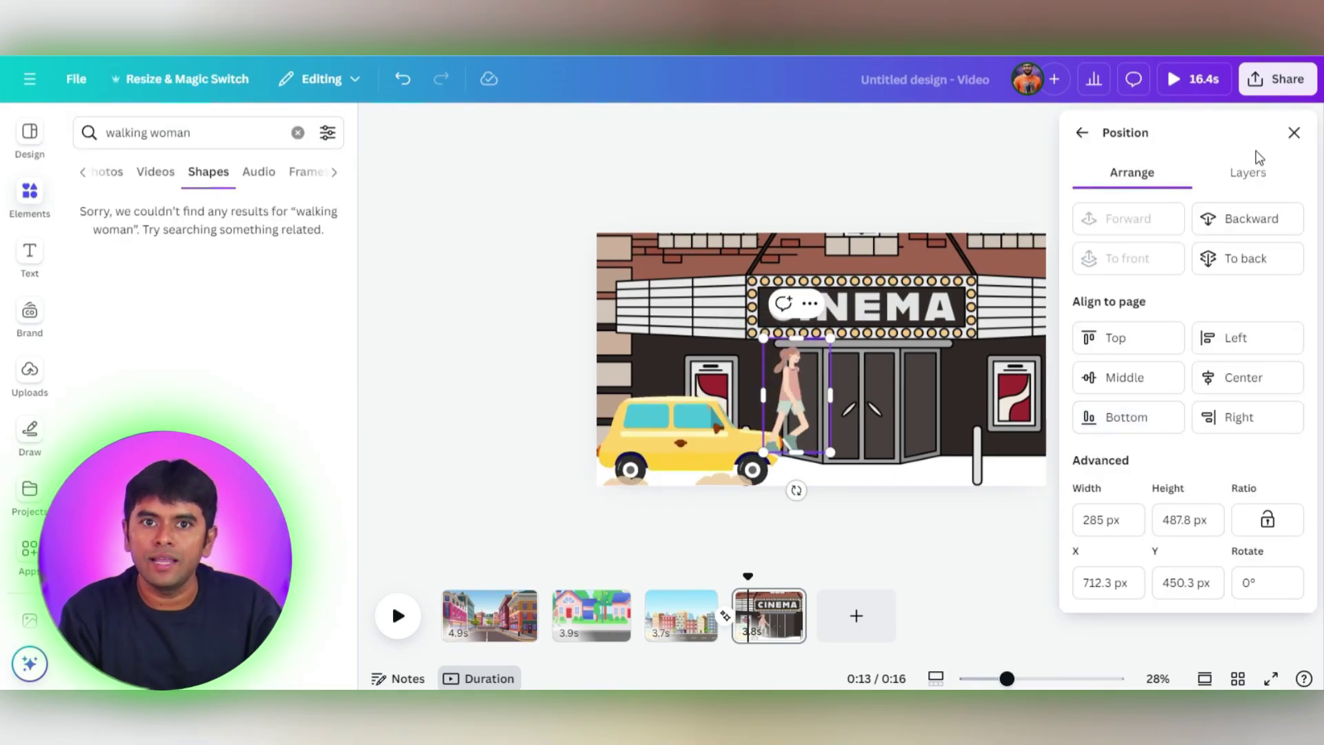
{"action": "left_click", "coordinate": [1248, 192]}
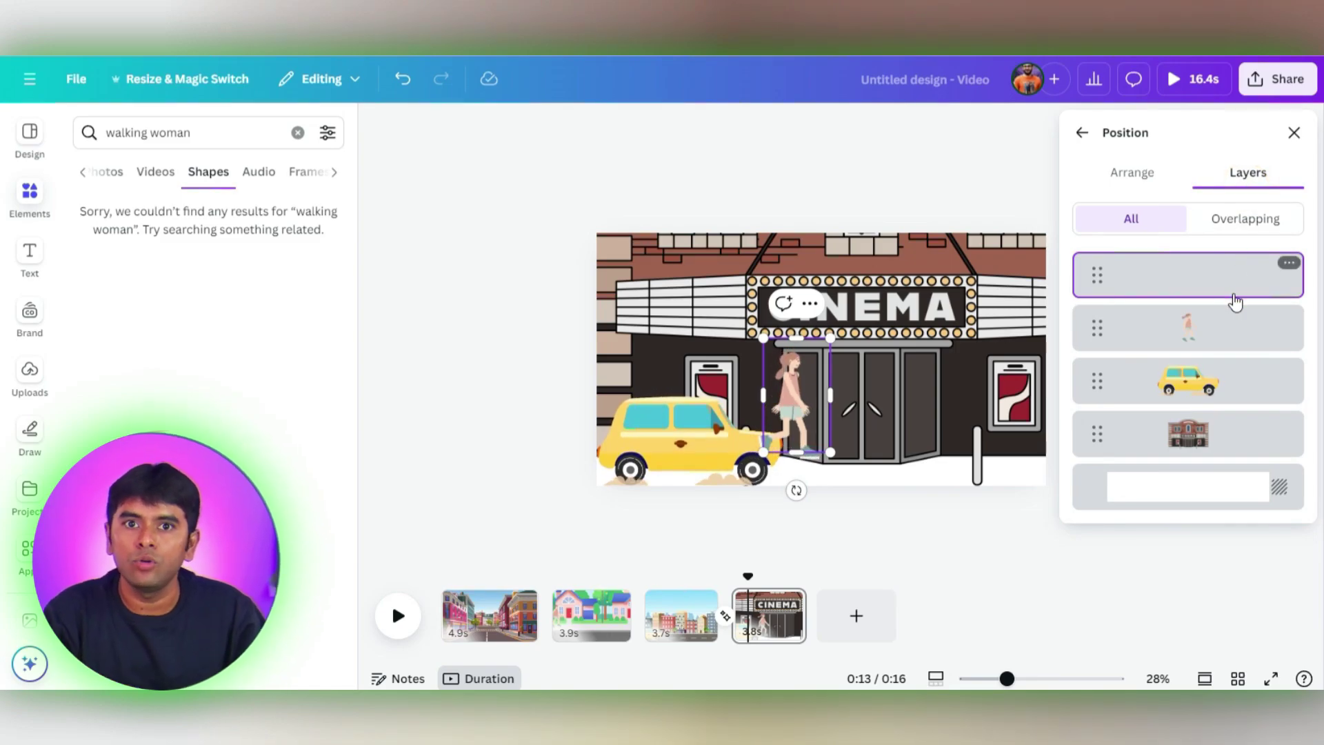
{"action": "left_click", "coordinate": [777, 304]}
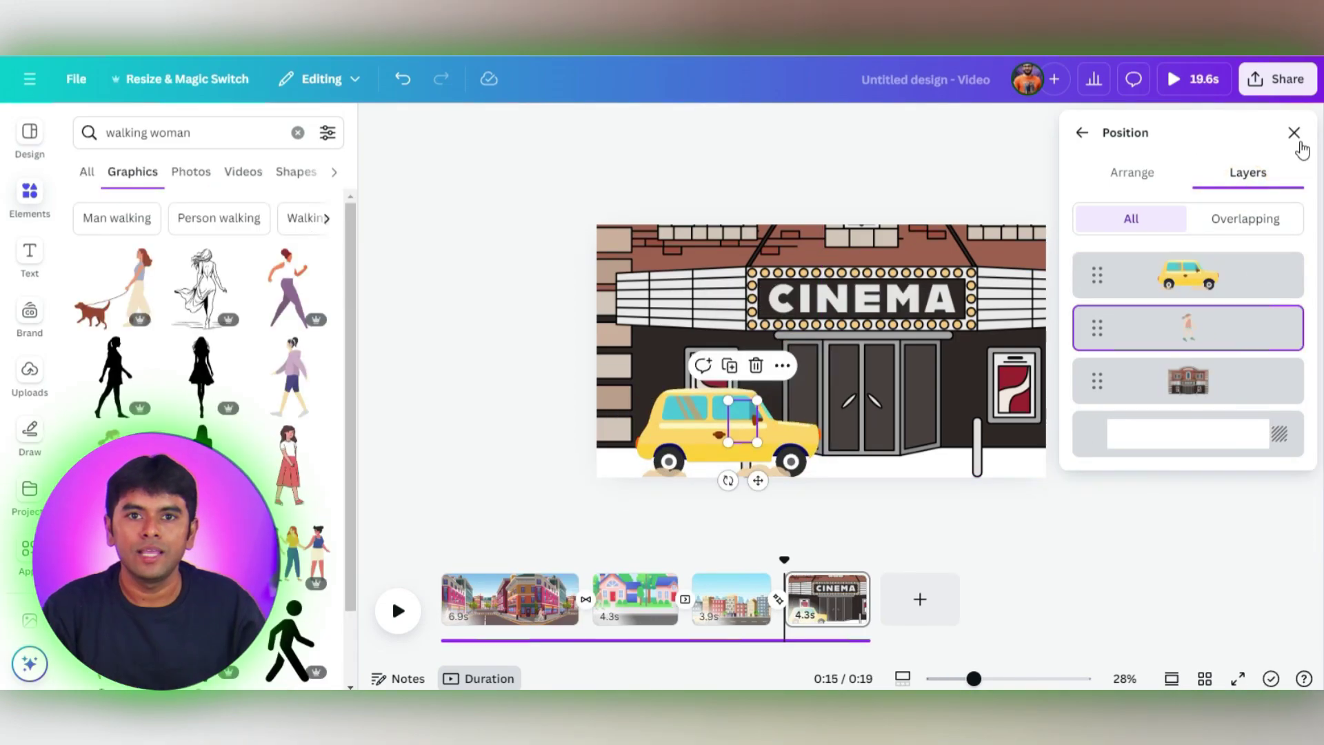
Close the layers panel and duplicate the cinema page.
{"action": "left_click", "coordinate": [1293, 132]}
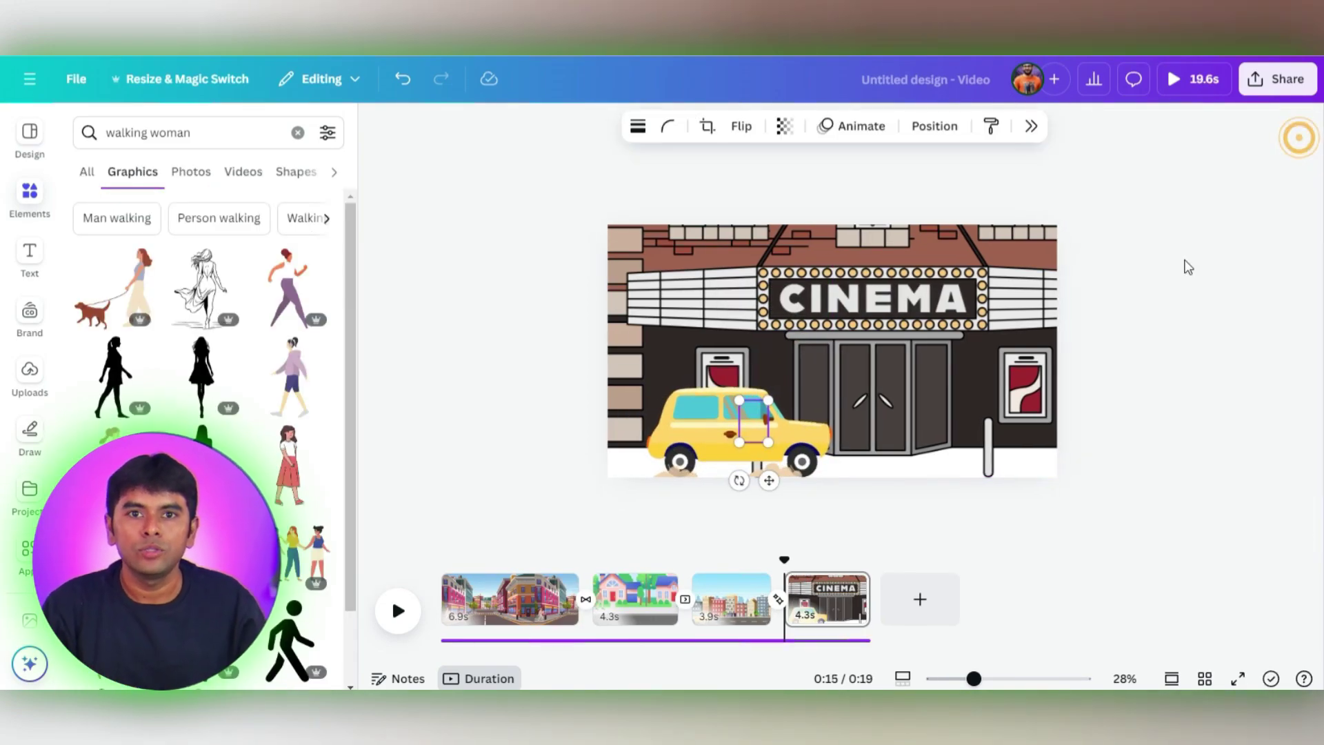
{"action": "left_click", "coordinate": [855, 587]}
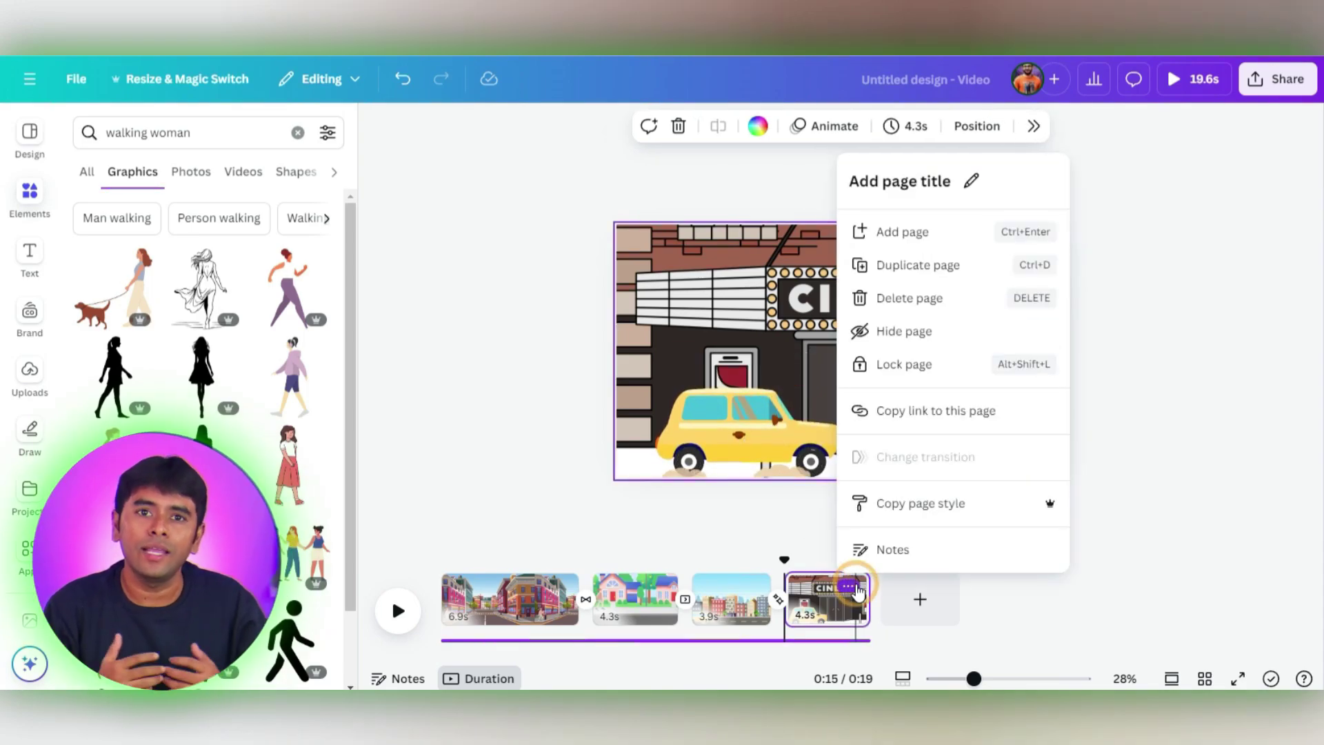
{"action": "left_click", "coordinate": [919, 275]}
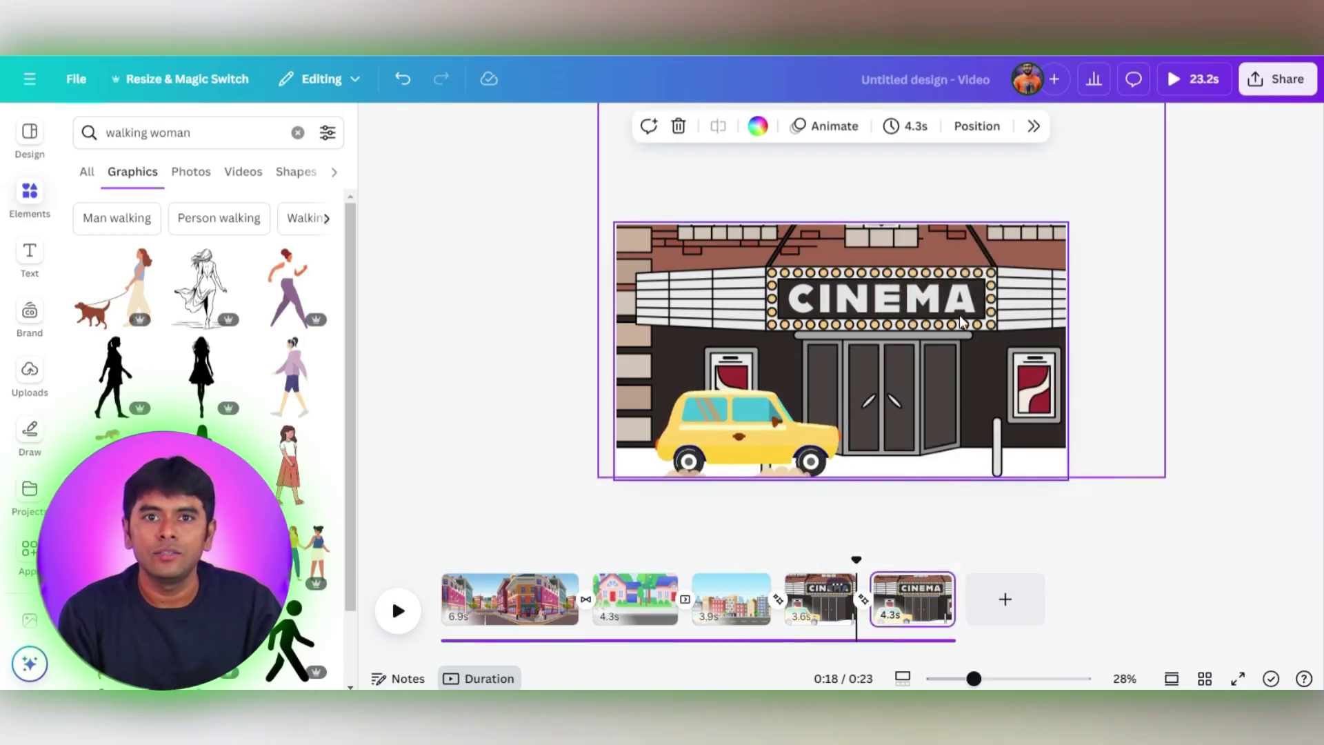
On the copy, animate the woman walking right toward the cinema doors with Steady movement.
{"action": "left_click", "coordinate": [976, 126]}
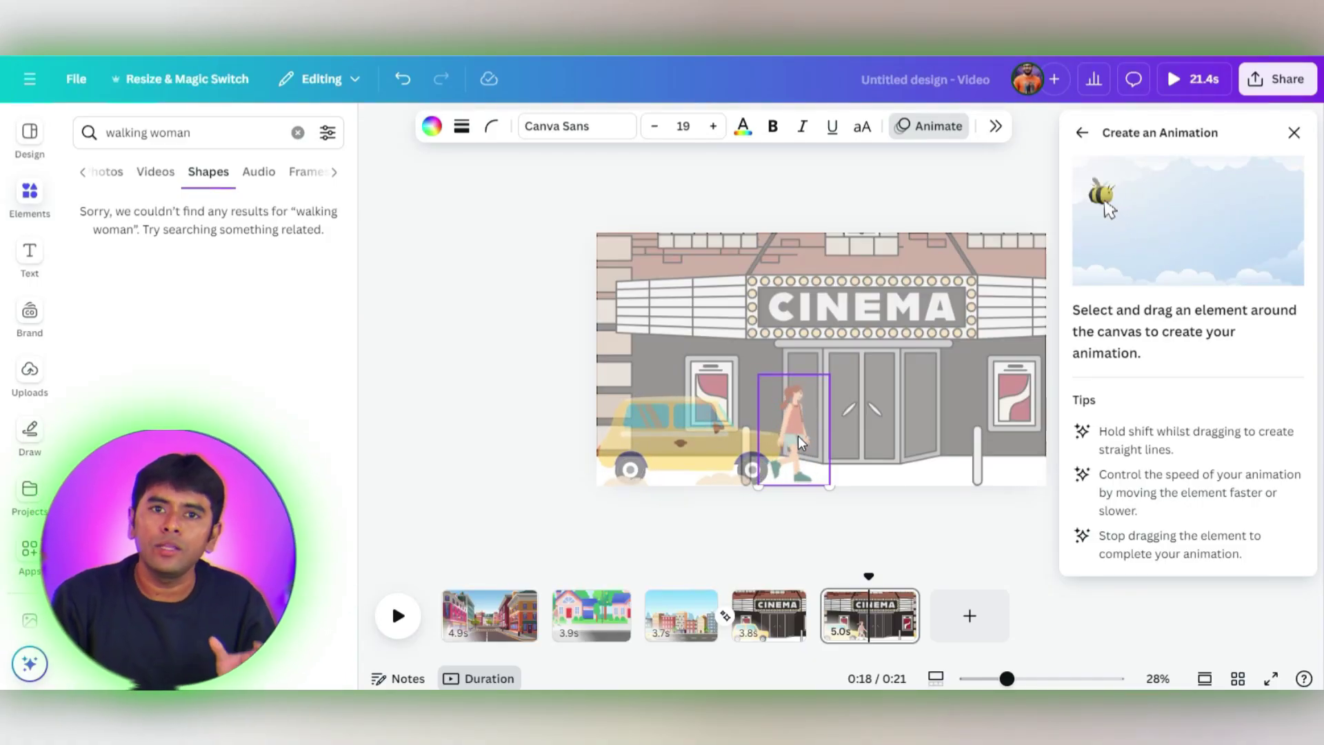
{"action": "left_click_drag", "start_coordinate": [803, 443], "coordinate": [885, 429]}
{"action": "left_click", "coordinate": [1180, 197]}
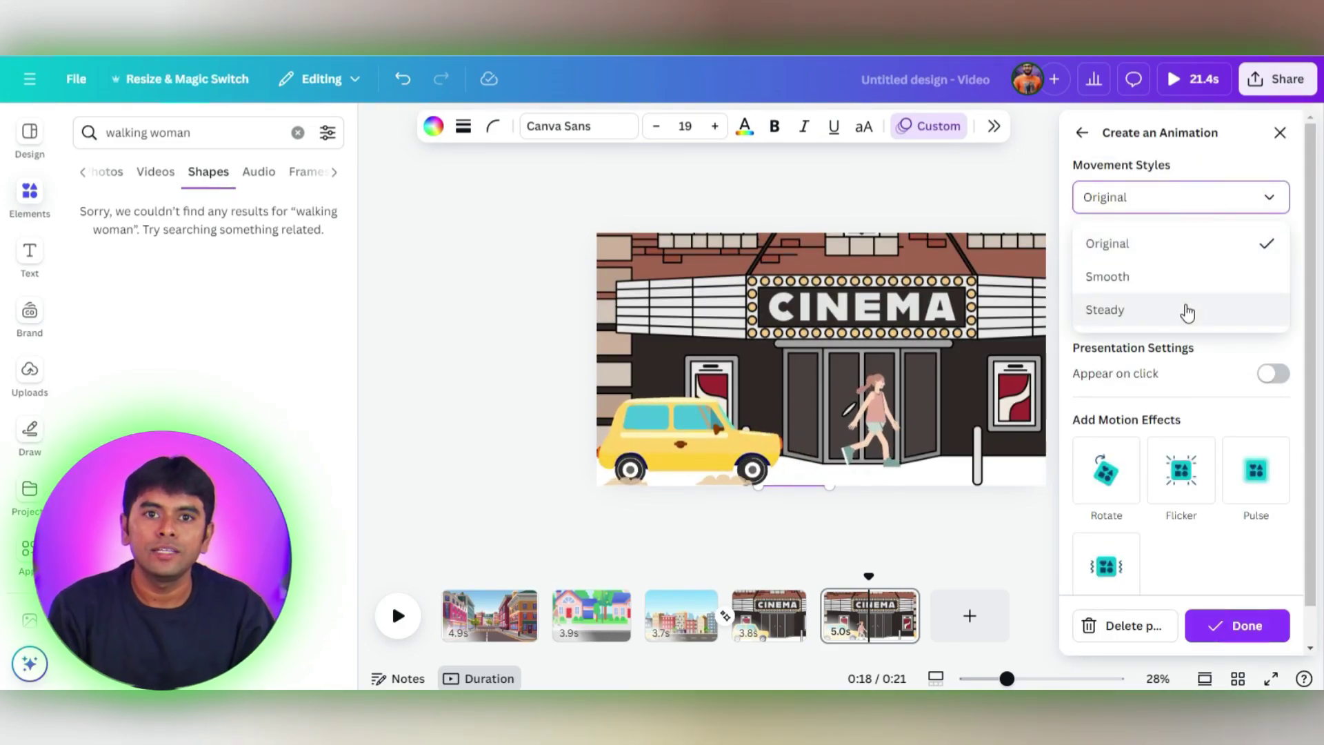
{"action": "left_click", "coordinate": [1183, 307]}
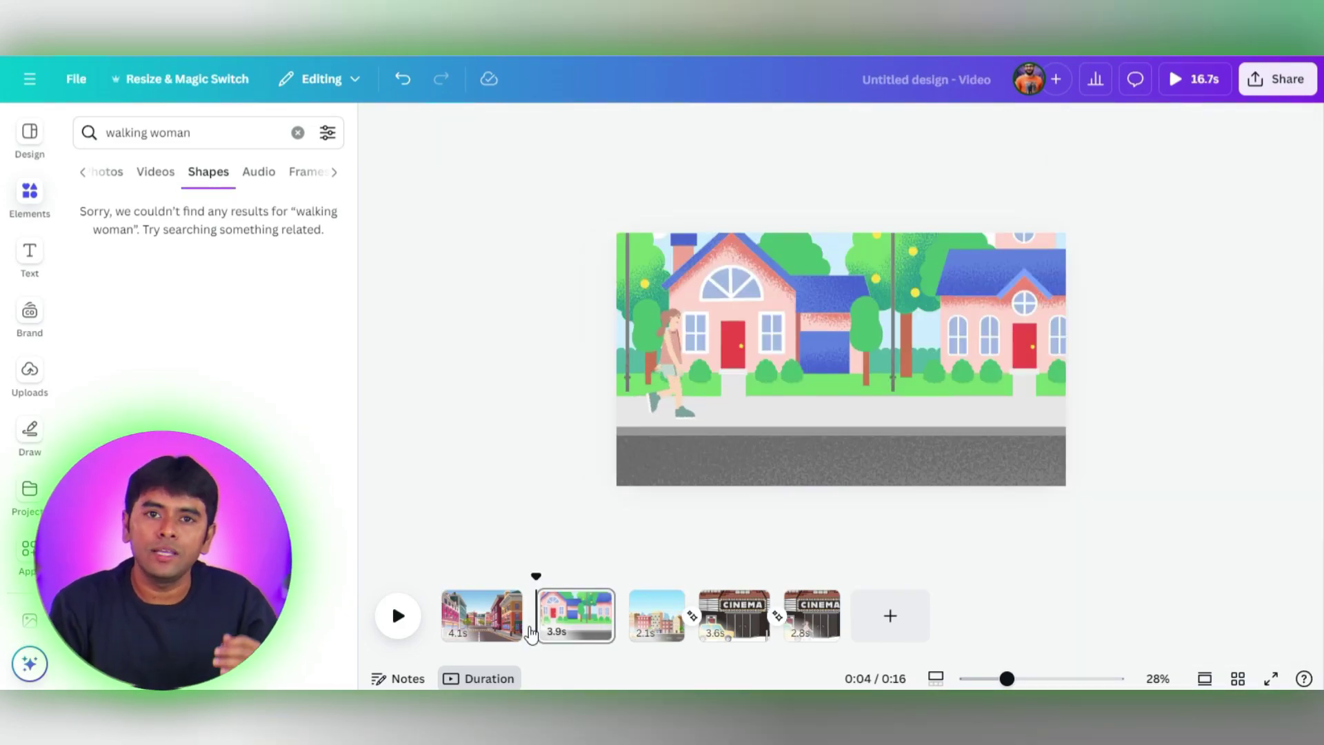
Apply a 0.5-second Dissolve transition between pages 1 and 2, then bring up transitions for pages 2–3.
{"action": "left_click", "coordinate": [519, 629]}
{"action": "left_click", "coordinate": [1191, 236]}
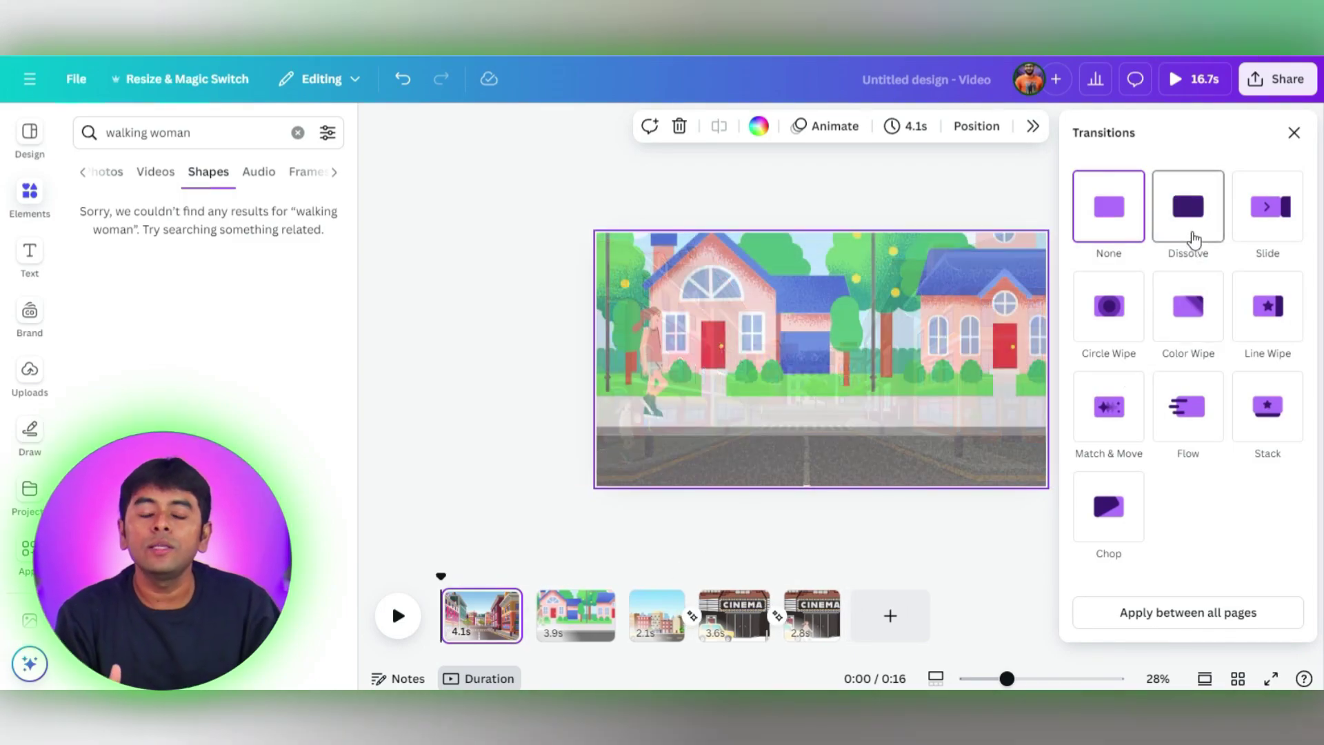
{"action": "left_click", "coordinate": [1195, 239]}
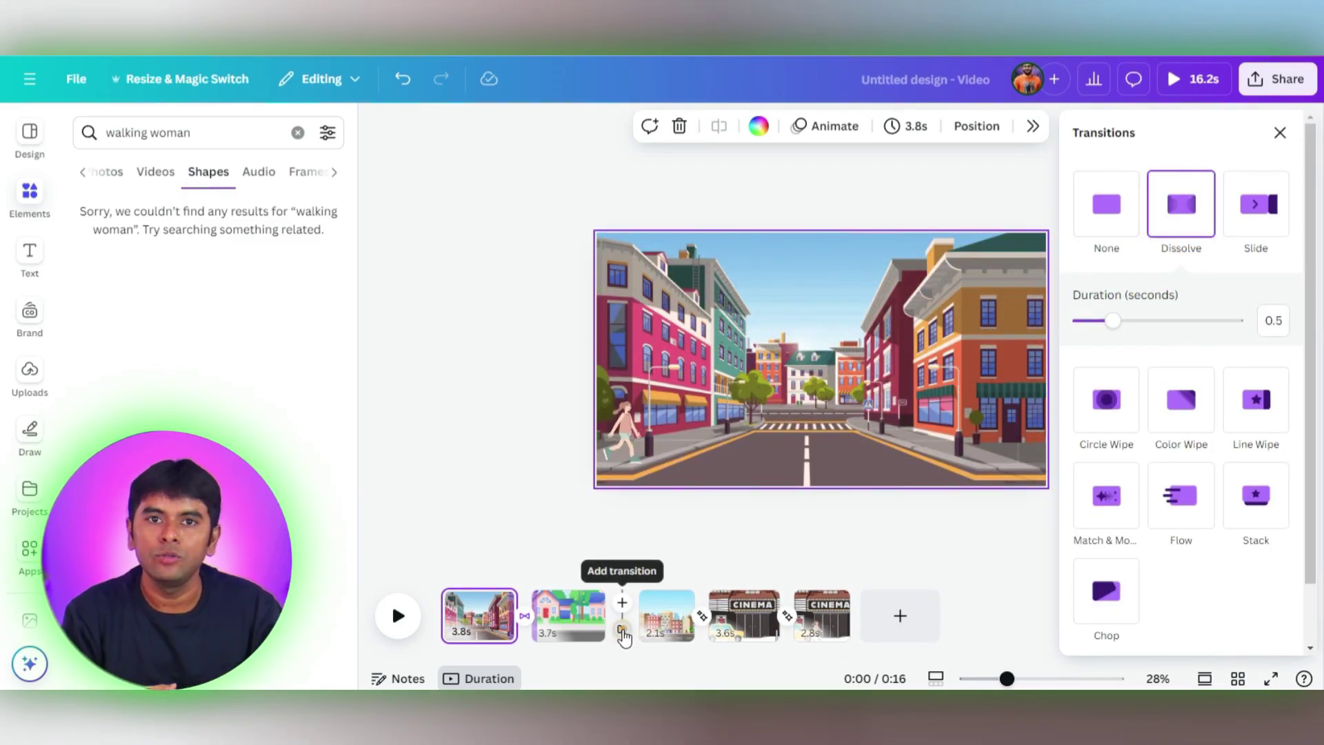
{"action": "left_click", "coordinate": [622, 631]}
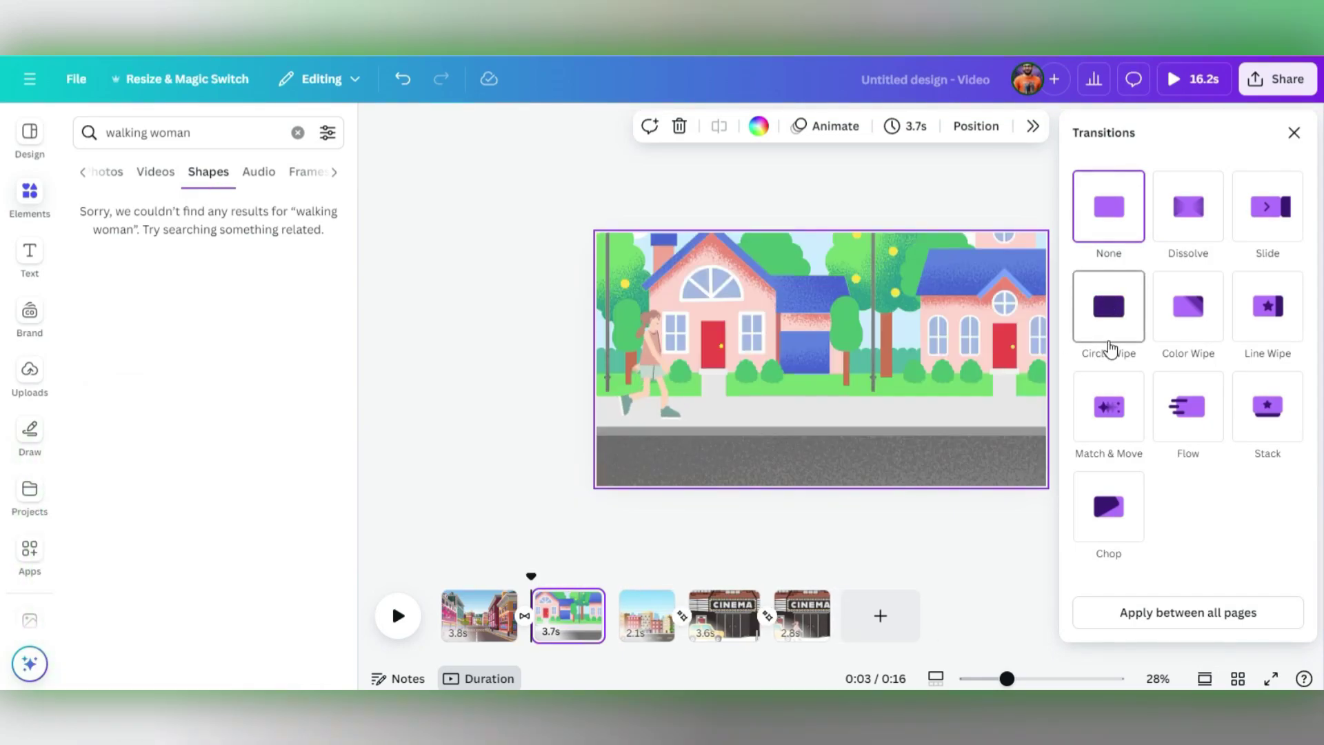